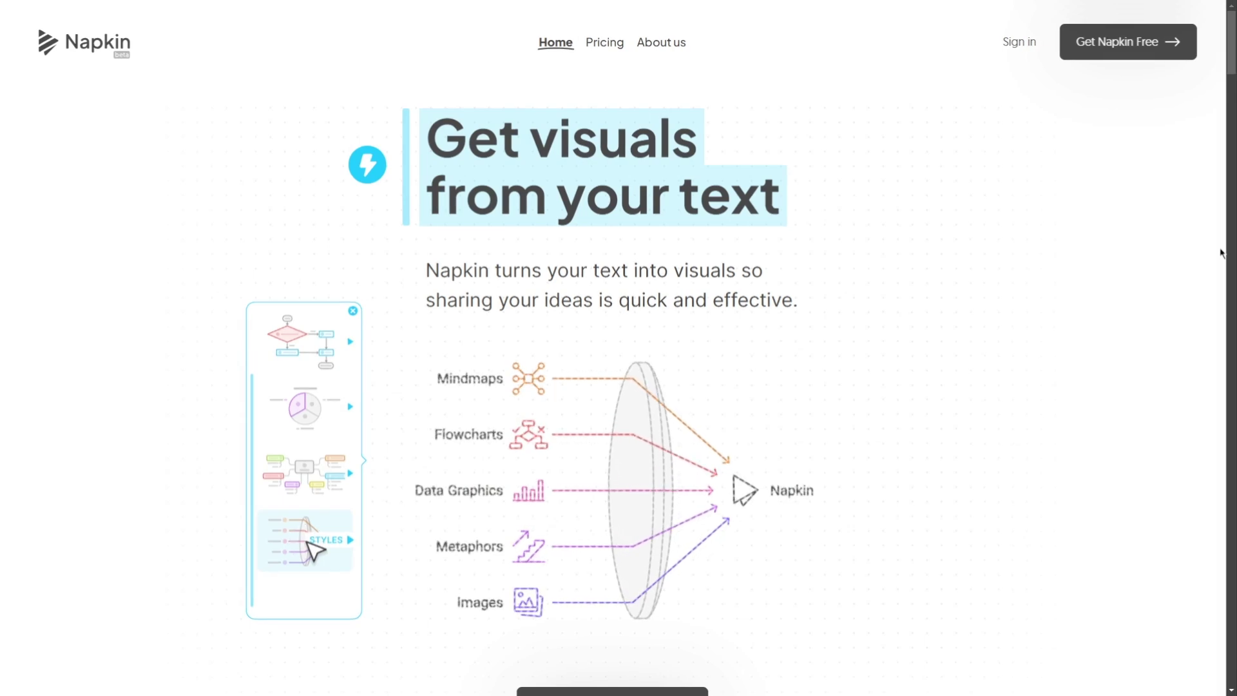
Scroll down the Napkin homepage through the How it works steps on turning text into visuals.
scroll(1223, 252, down, 9)
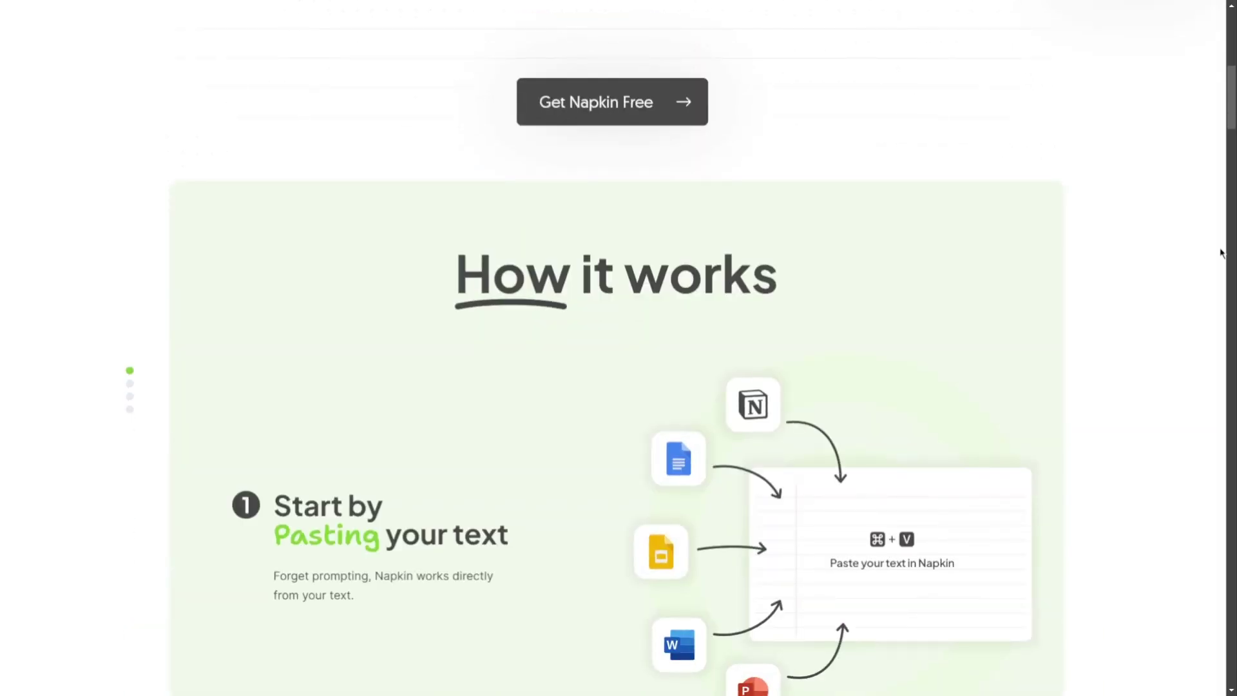
scroll(1223, 252, down, 8)
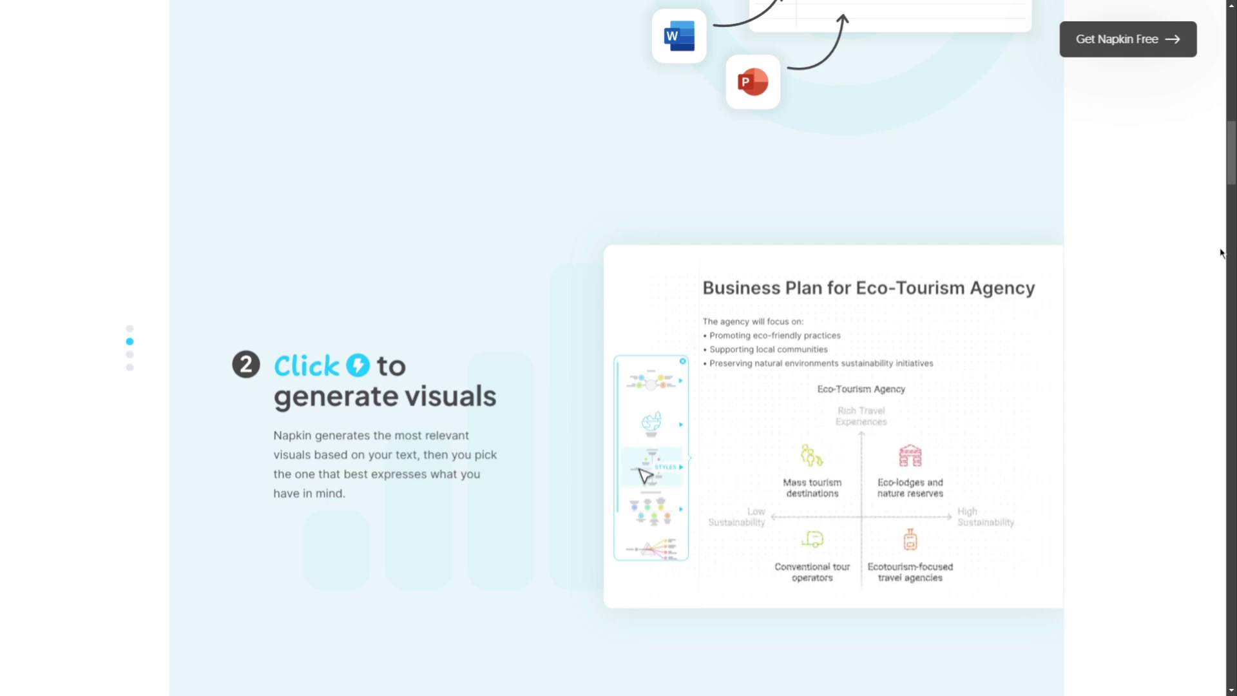
scroll(1222, 253, down, 6)
scroll(1223, 253, down, 2)
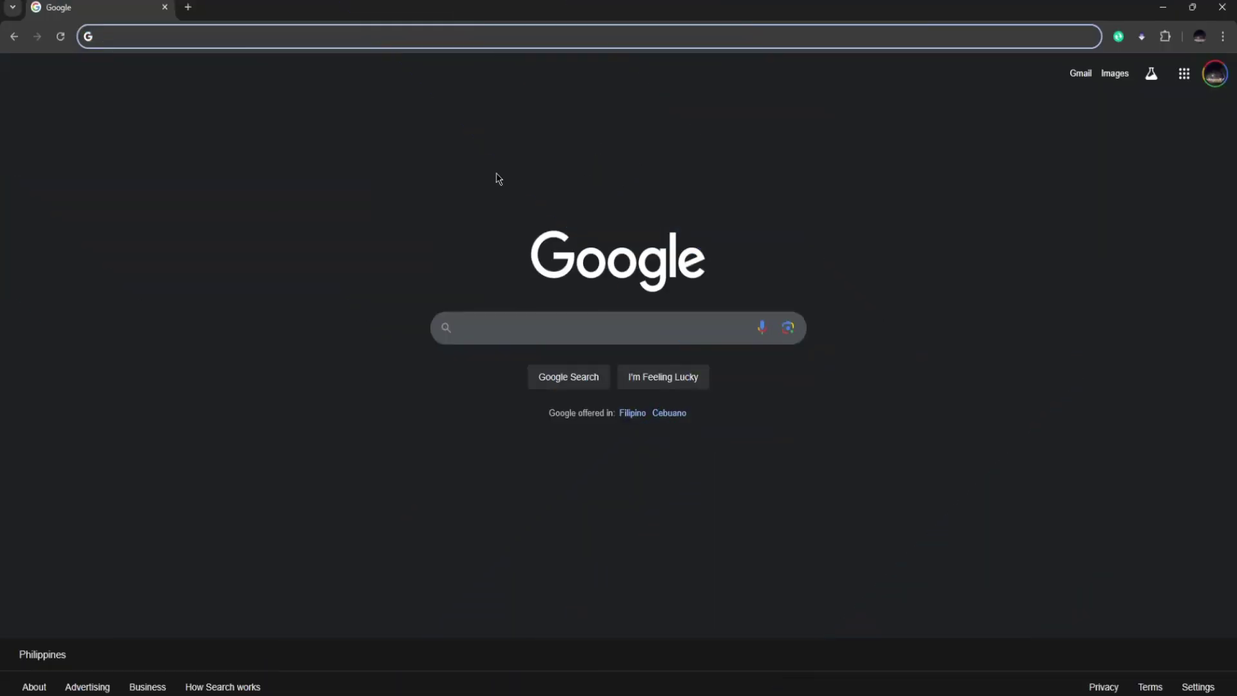
Load napkin.ai in Chrome and briefly scroll over its 'Get visuals from your text' home page.
text(napkin)
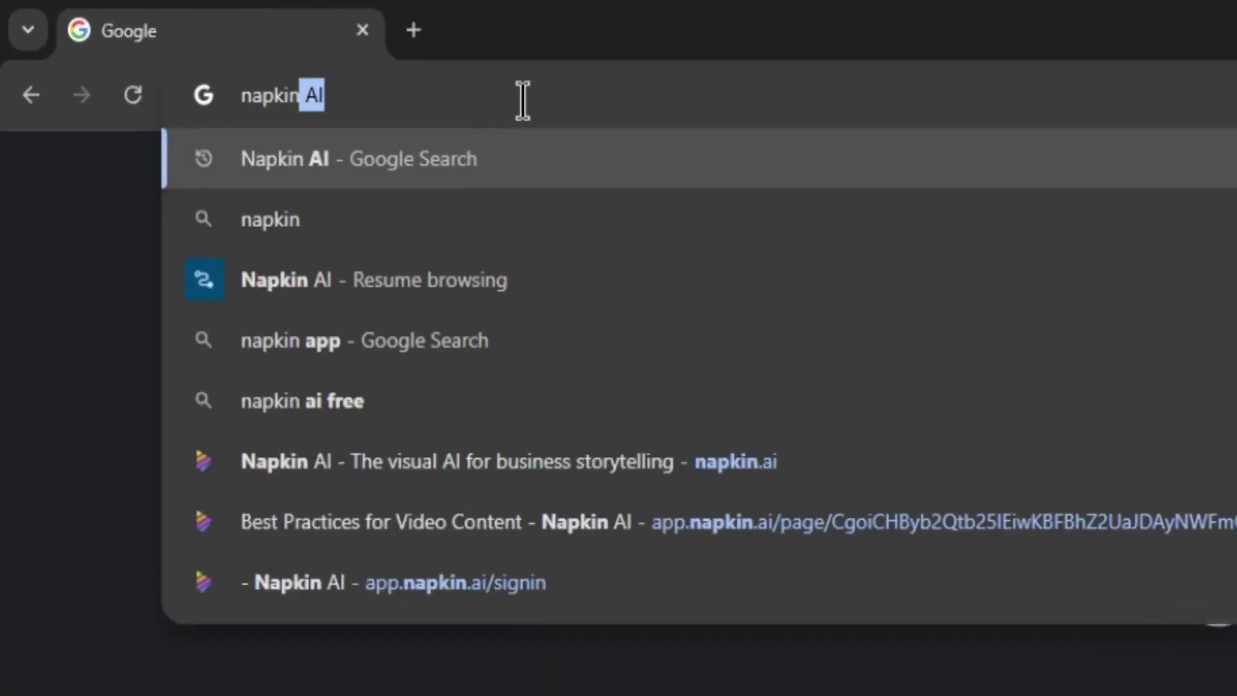
text(.ai)
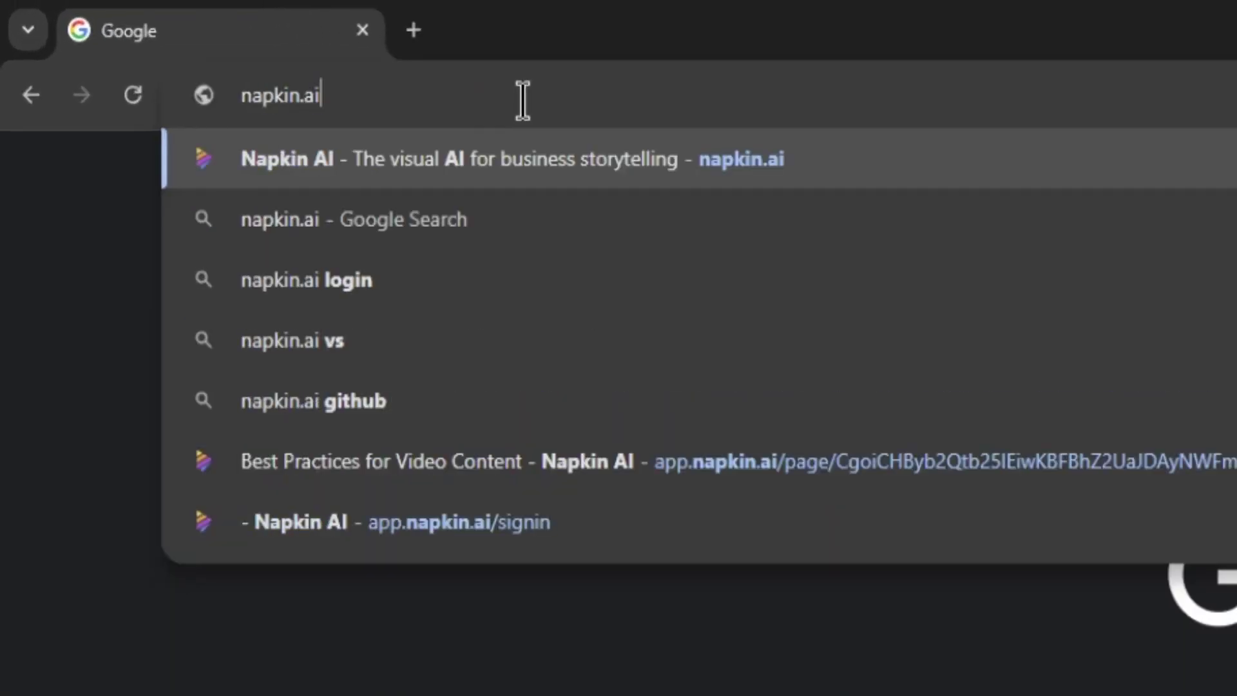
key(Return)
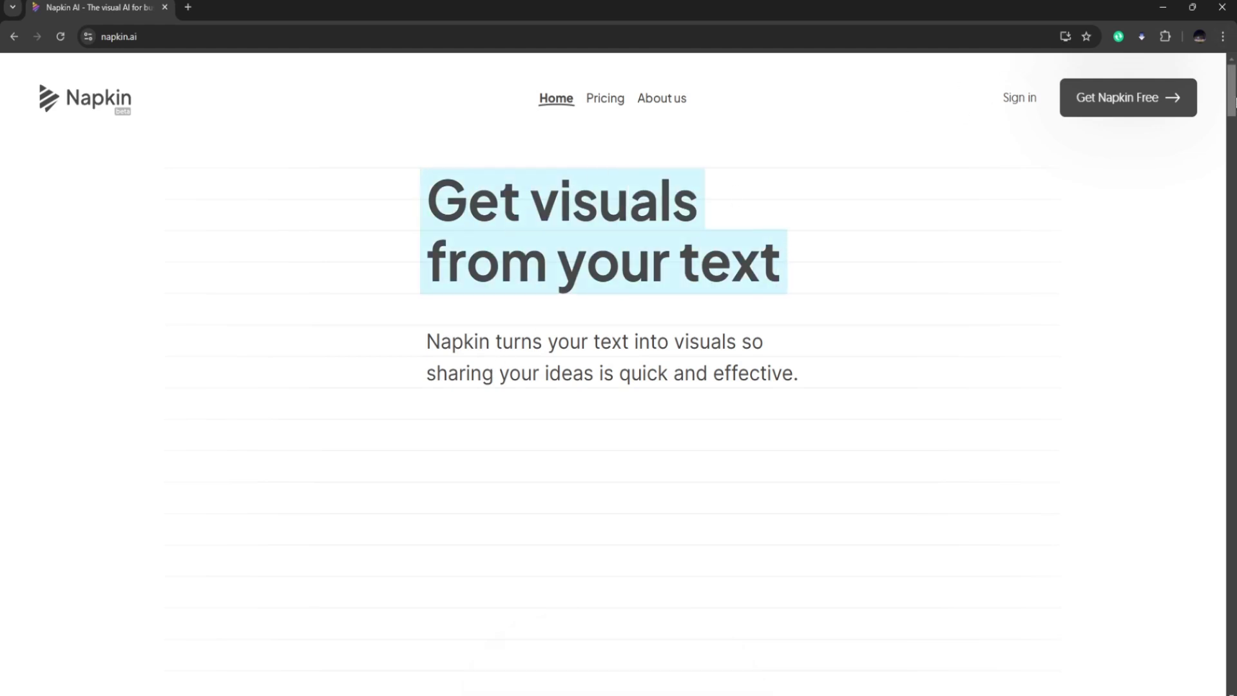
scroll(1233, 89, down, 12)
scroll(1234, 89, up, 12)
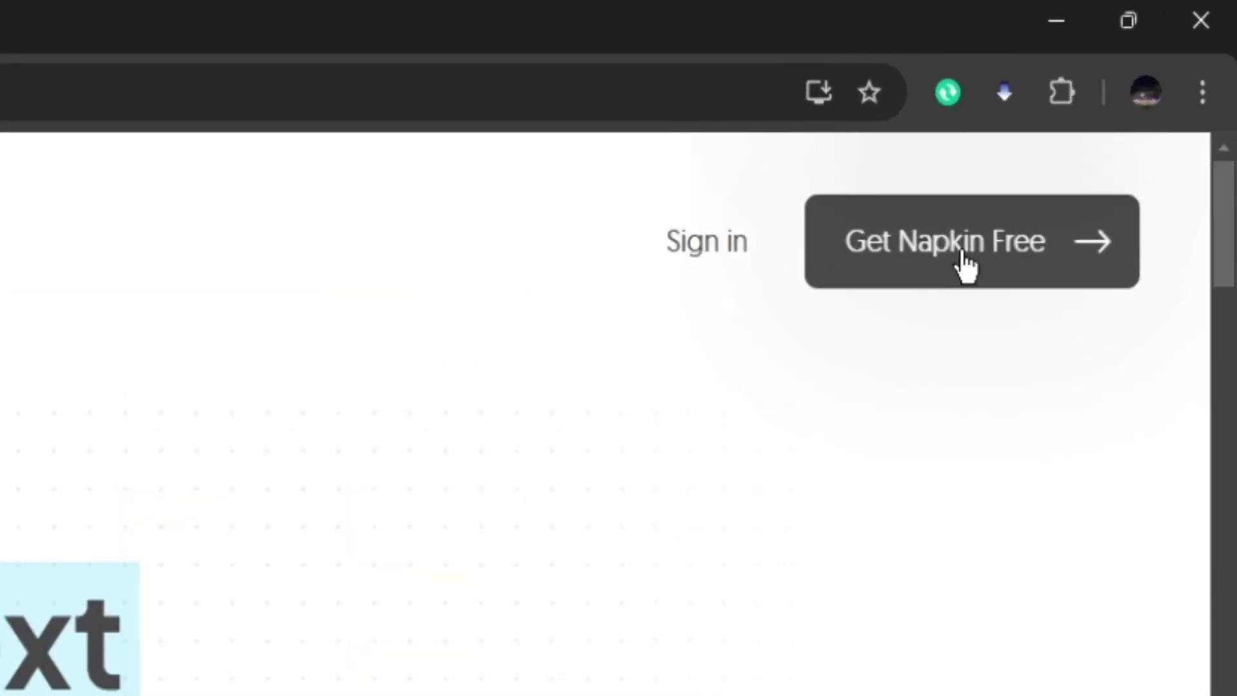
Enter the Napkin app through Get Napkin Free and bring up the new-napkin options.
click(1126, 106)
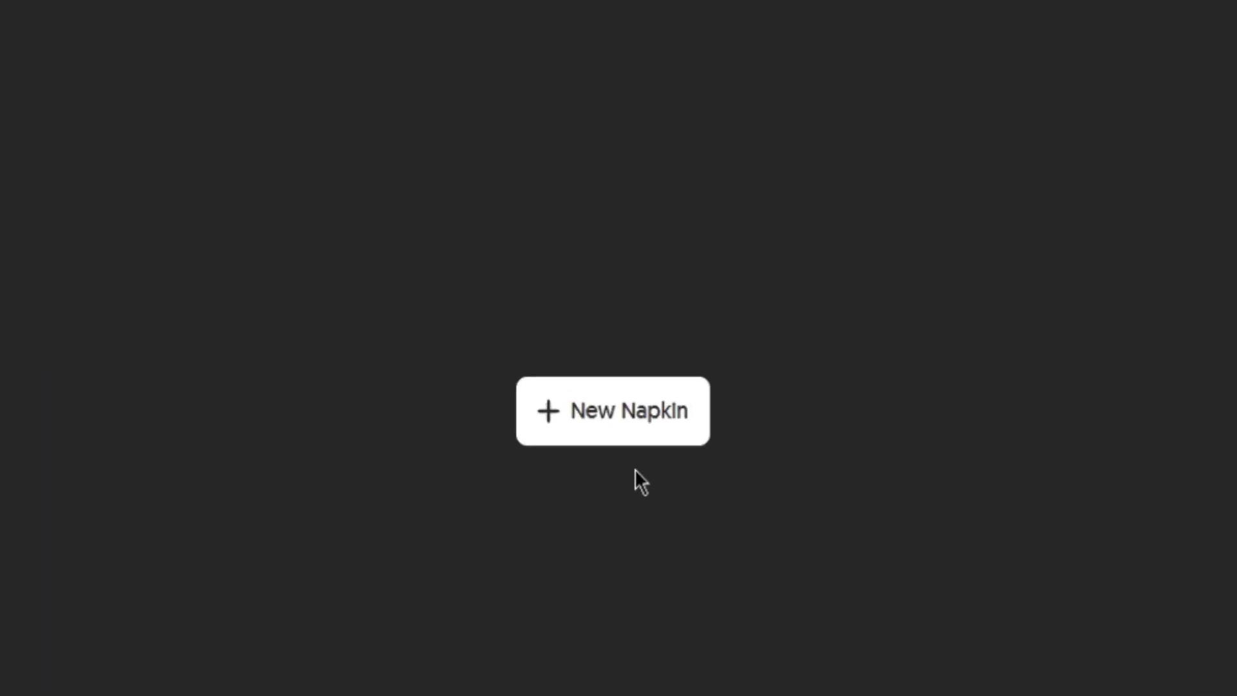
click(623, 406)
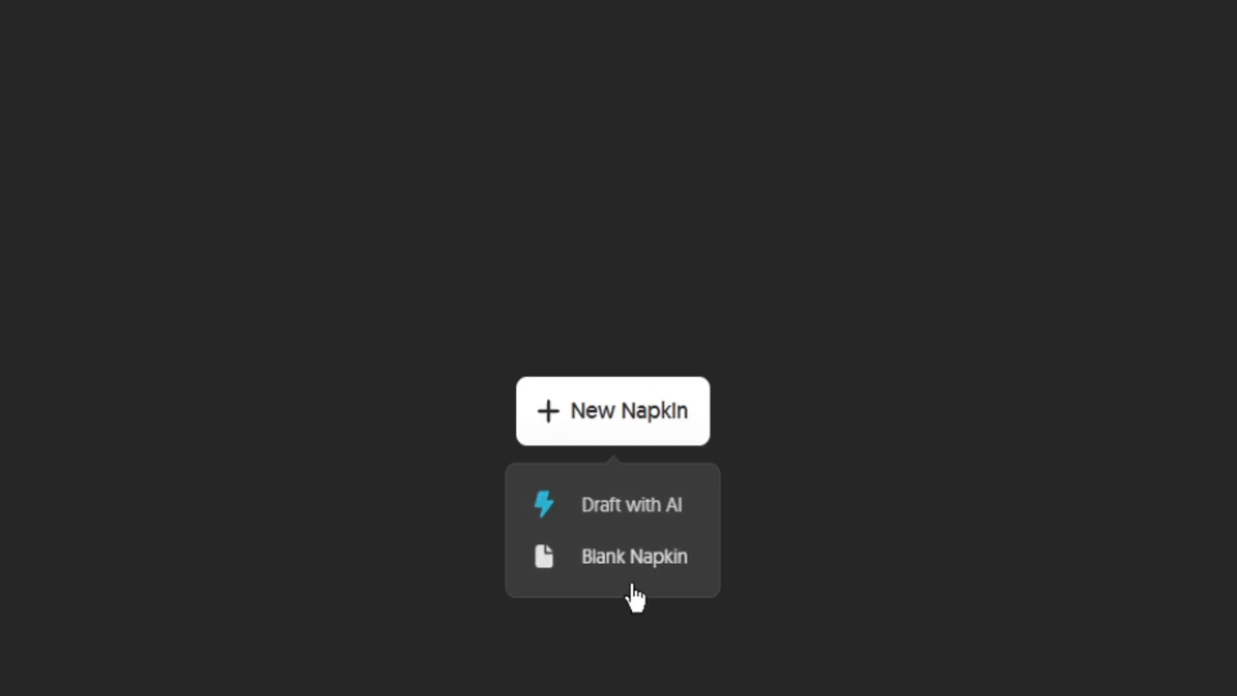
click(625, 443)
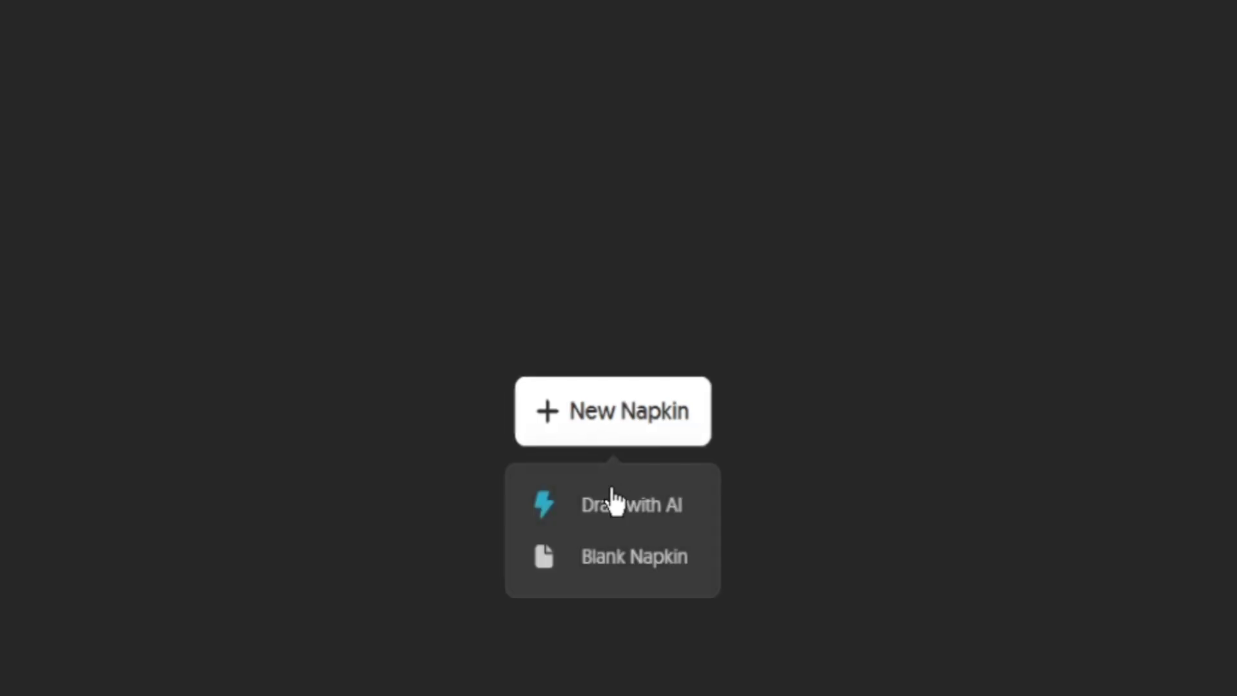
Draft a napkin with AI from the prompt 'Best practices for youtube content'.
click(631, 529)
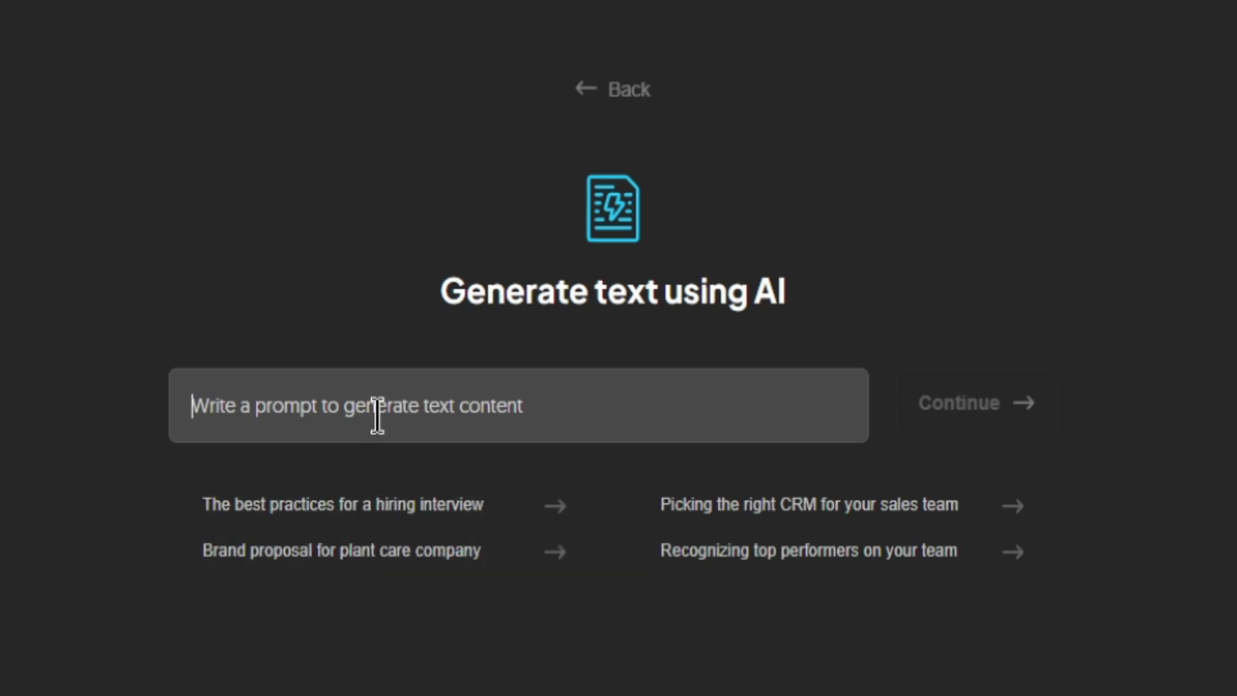
text(Best practices for)
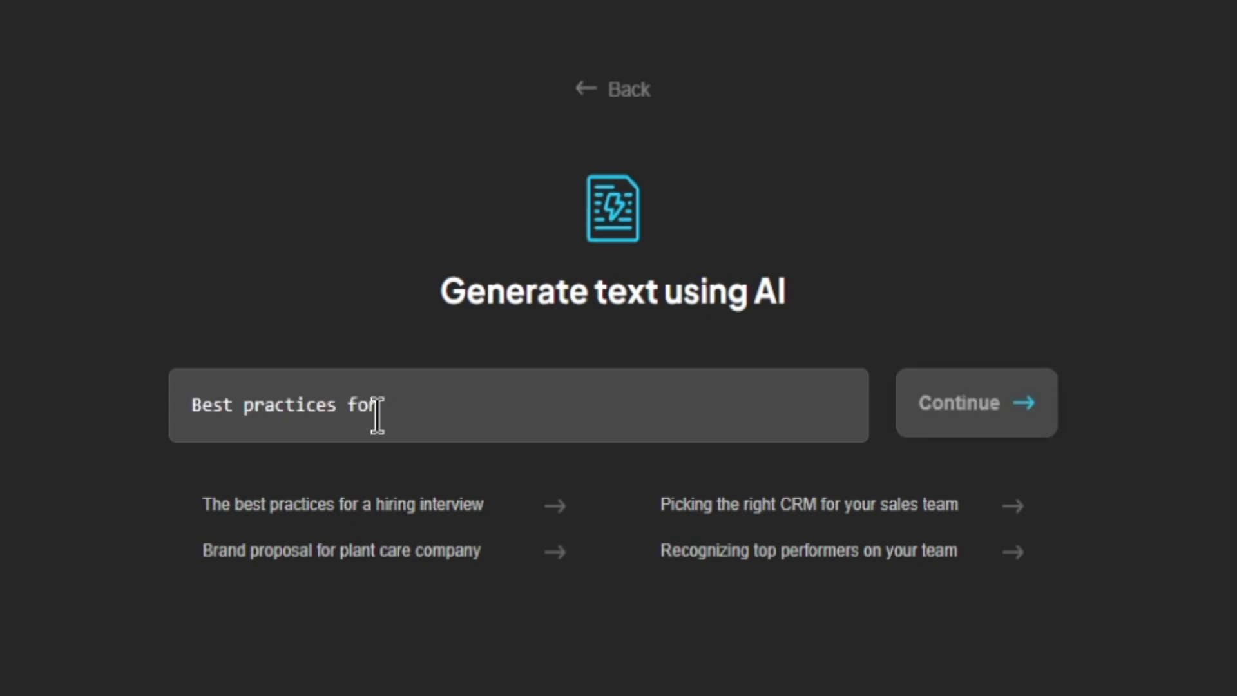
text( youtube content)
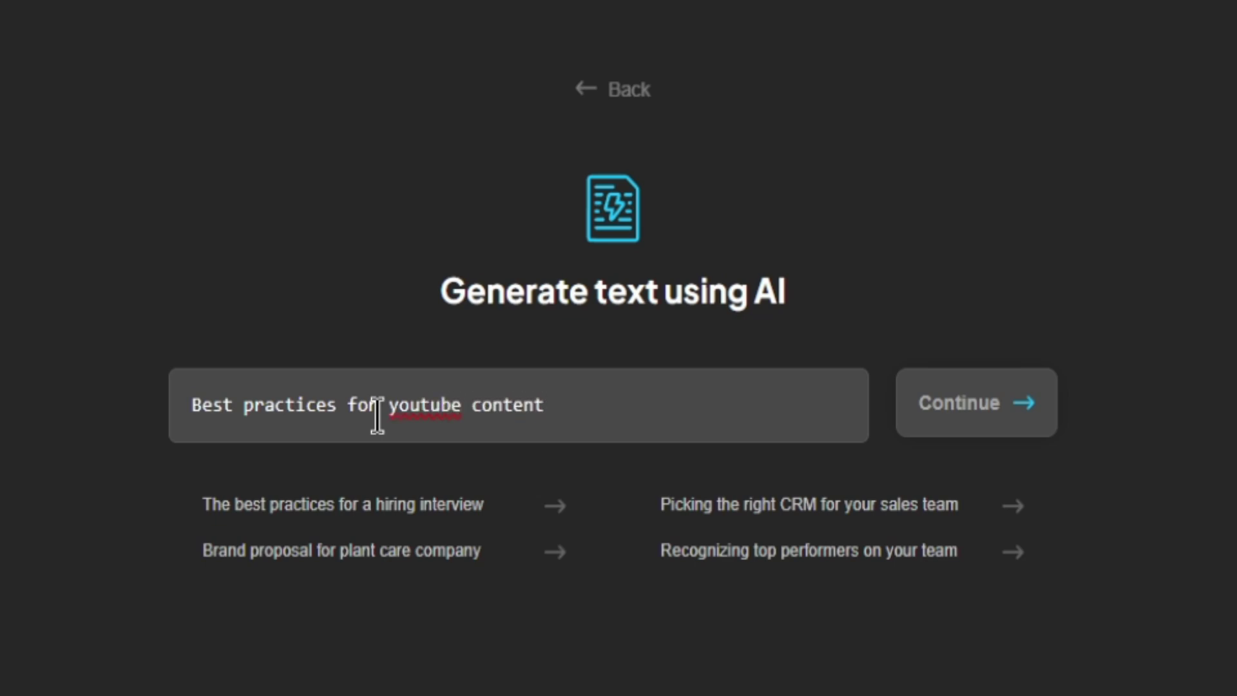
click(968, 412)
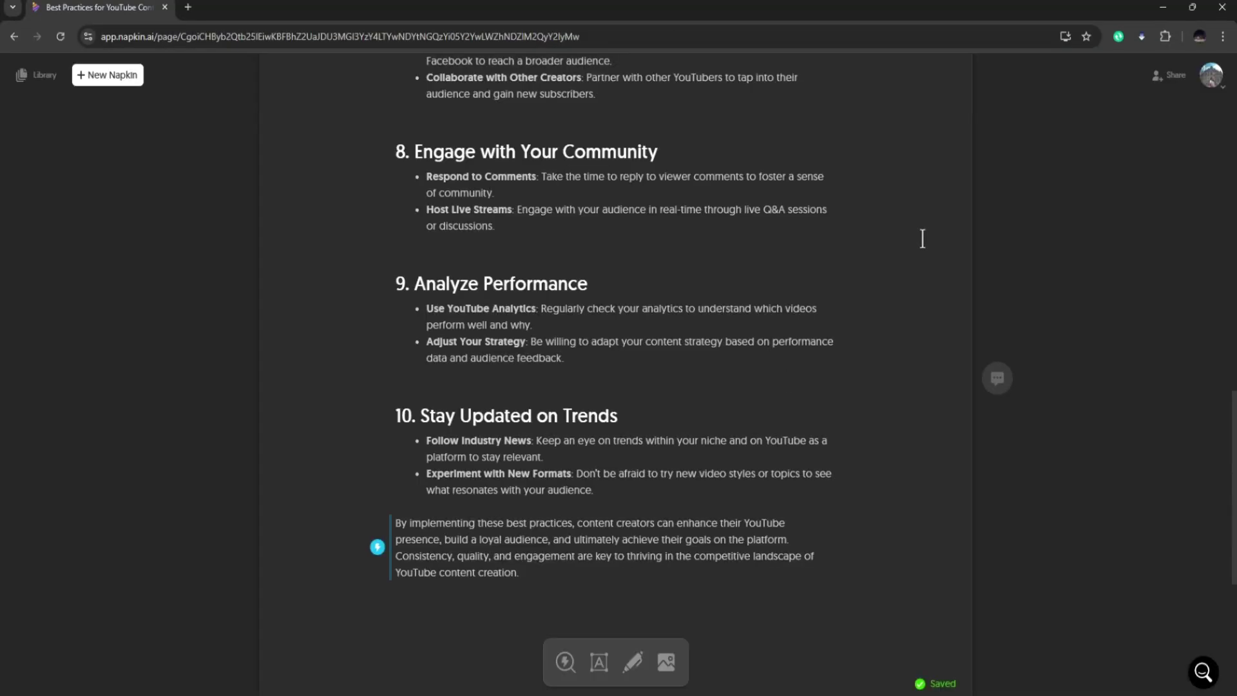
Scroll back to the top and show alternative icons for the title's gear icon.
scroll(835, 471, up, 4)
scroll(835, 471, up, 15)
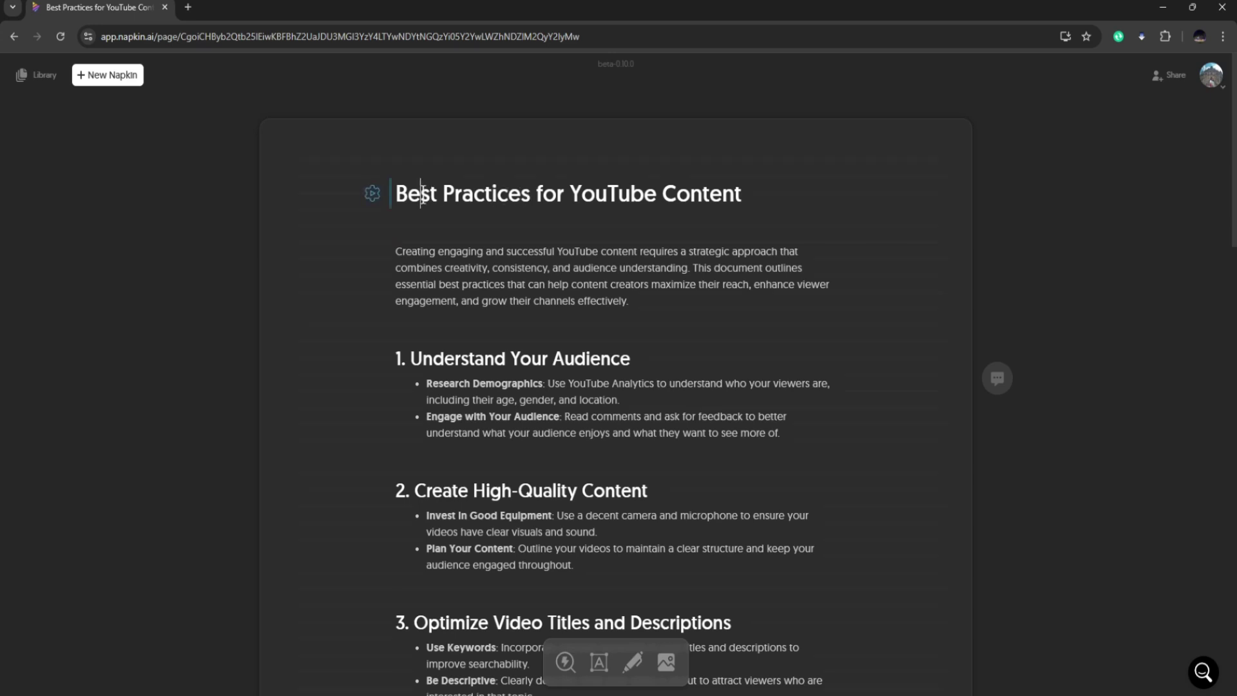
click(377, 199)
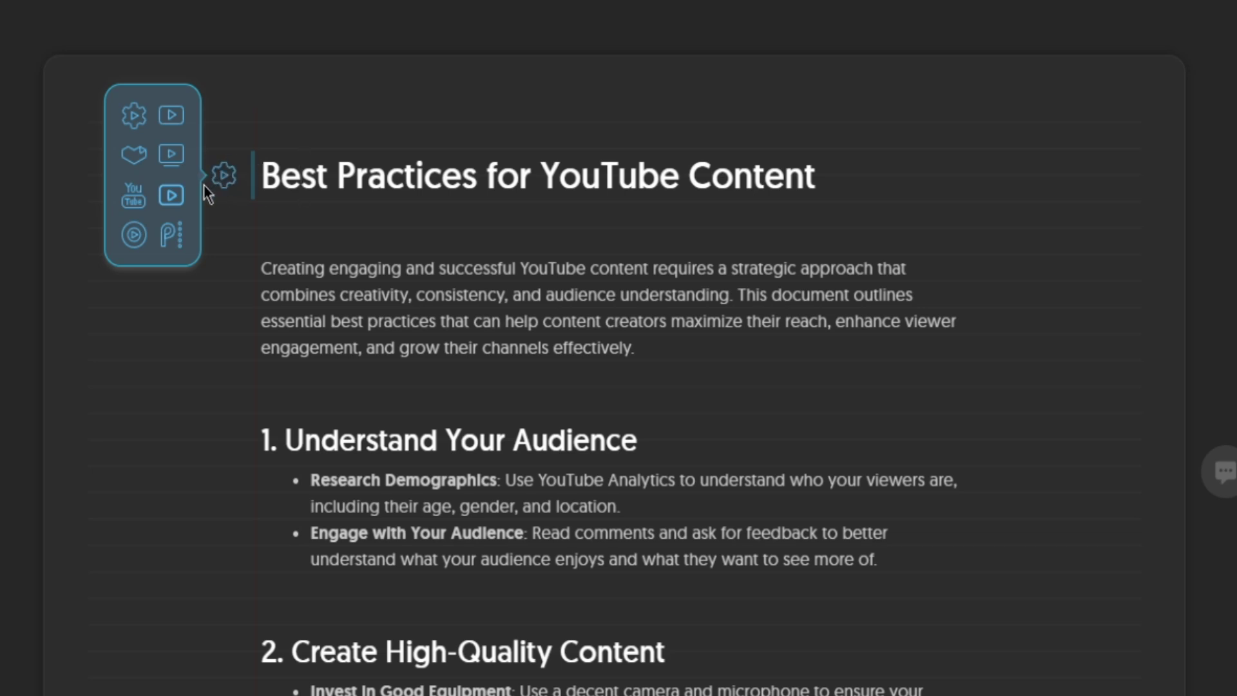
Swap in the boxed play icon, preview red and magenta on it, and view line style settings.
click(171, 116)
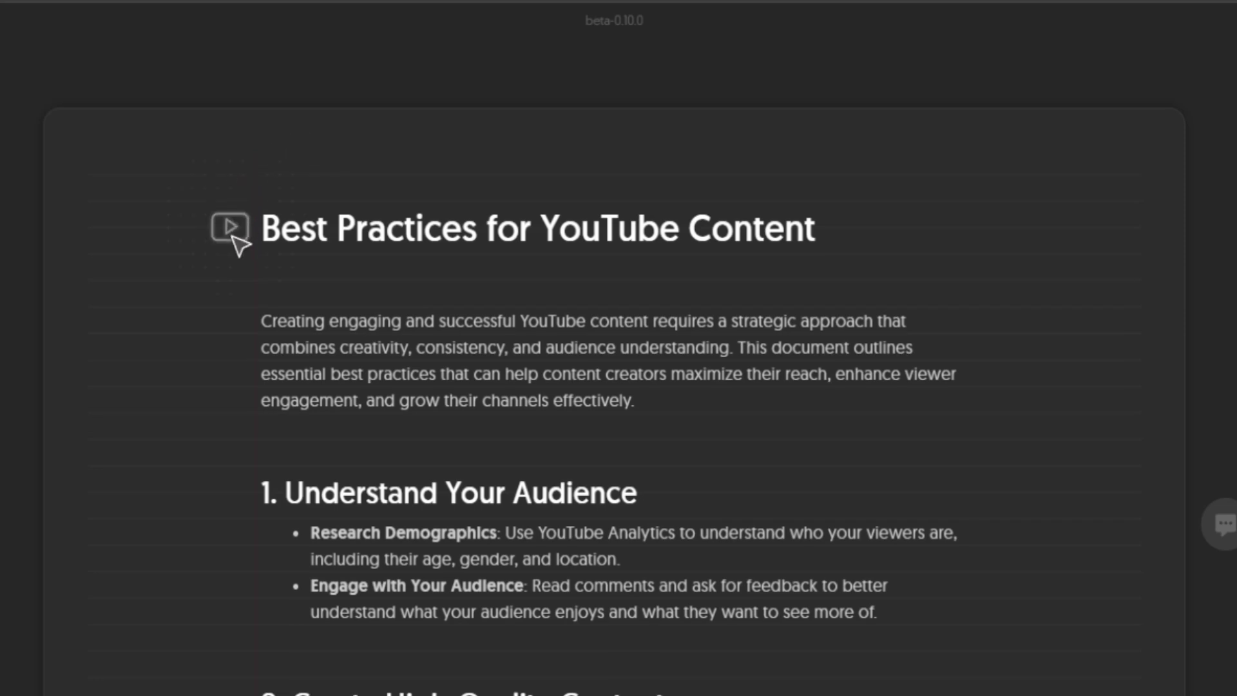
mouse_move(235, 238)
click(185, 183)
click(149, 40)
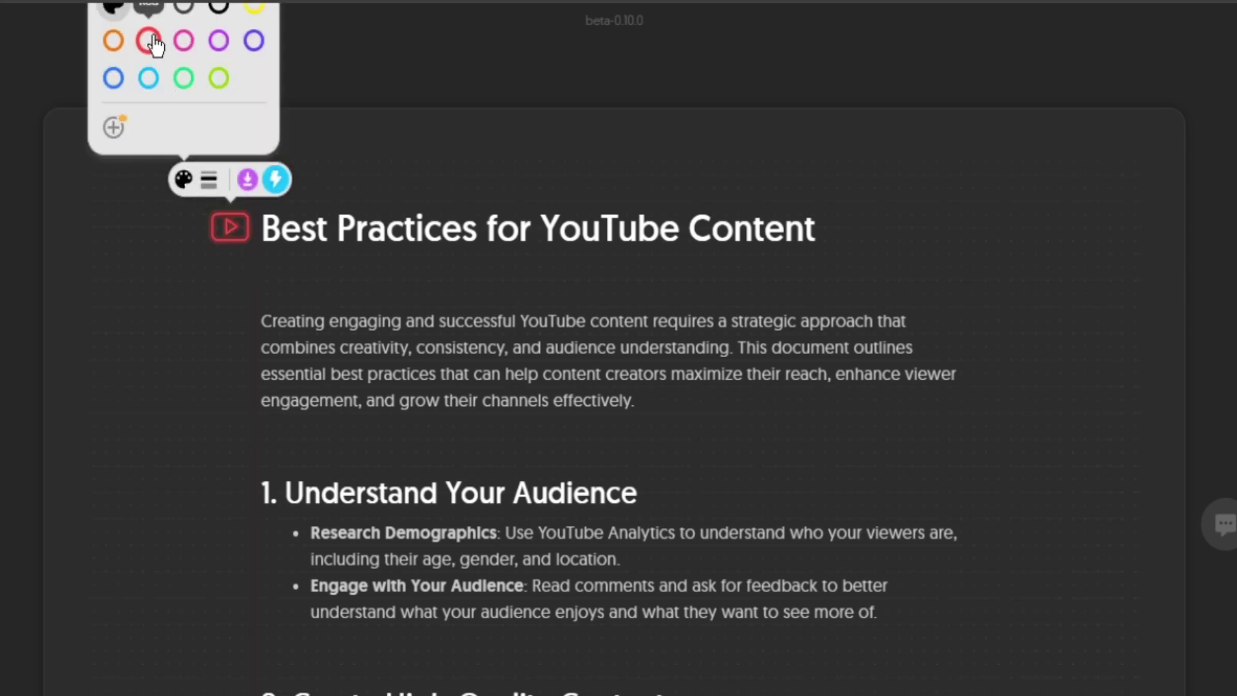
click(185, 42)
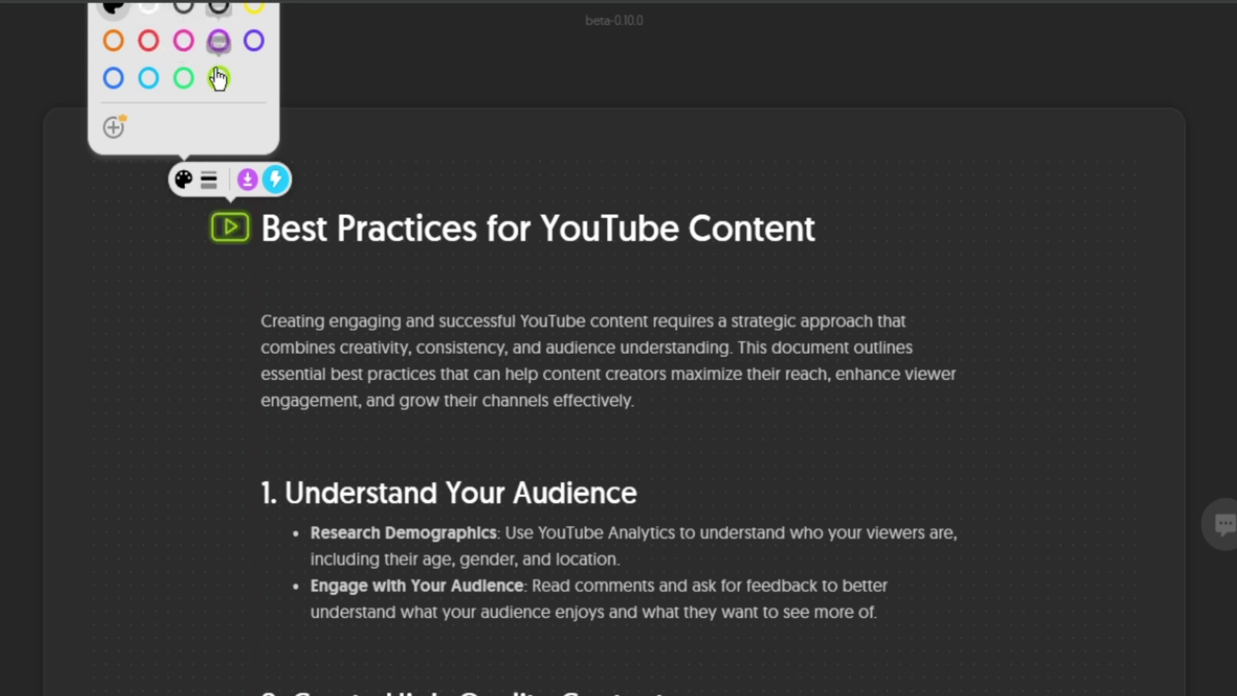
click(206, 182)
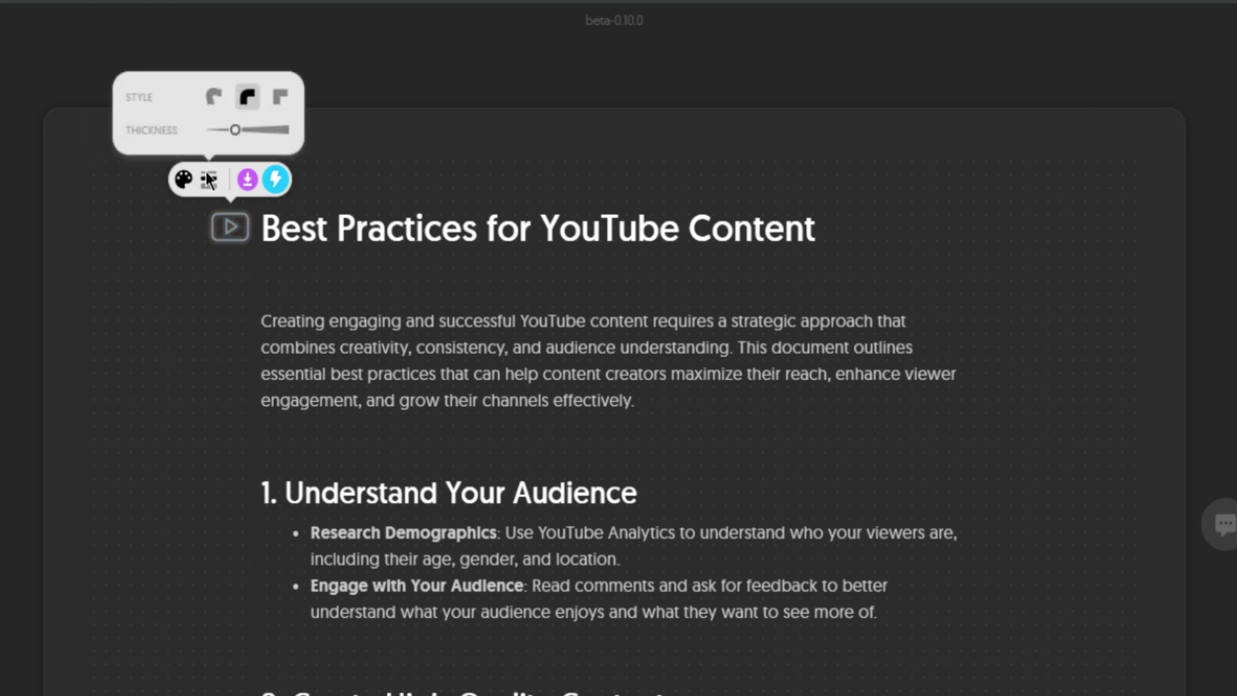
Open the title icon's export dialog and switch the format to SVG, then PDF.
click(248, 193)
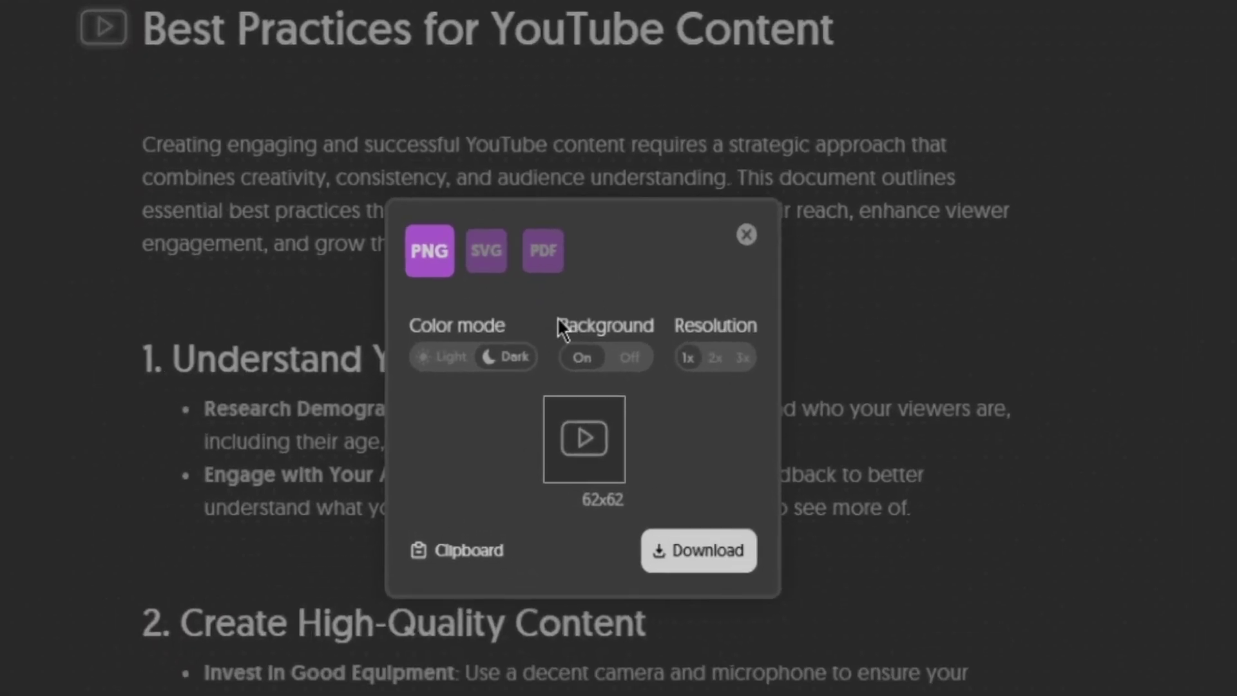
click(486, 272)
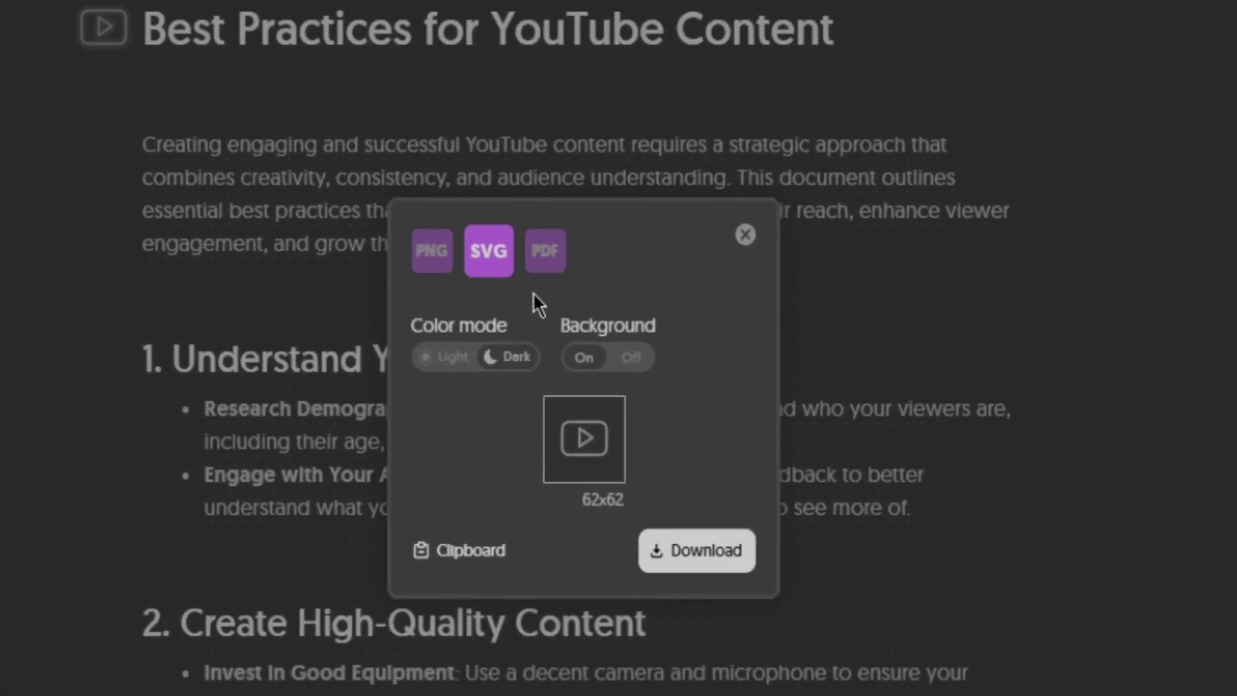
click(545, 251)
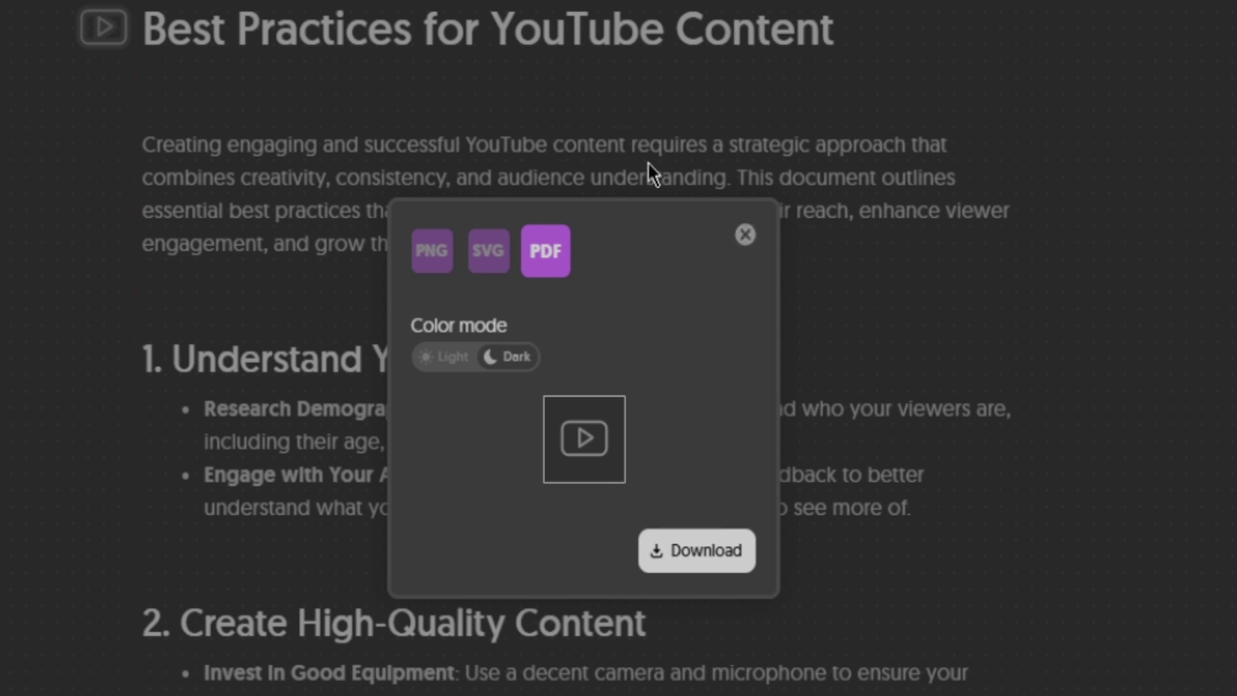
Close the export window without downloading and set the title icon to the circled play symbol.
click(746, 234)
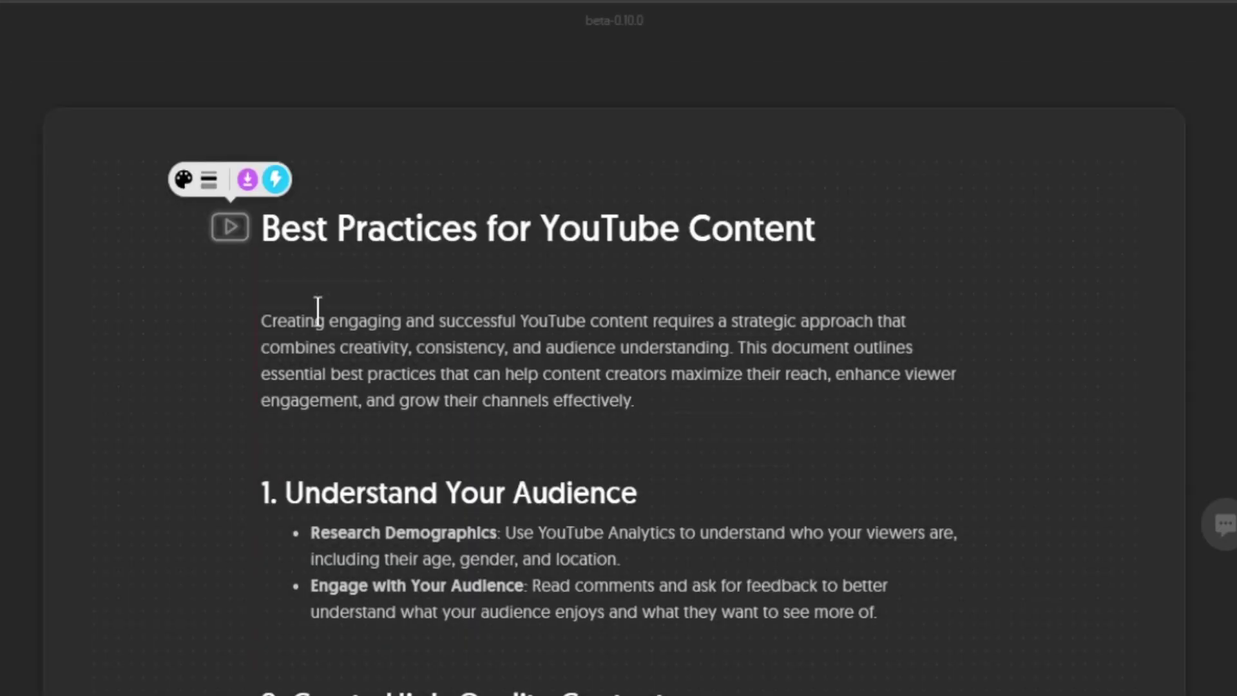
click(276, 181)
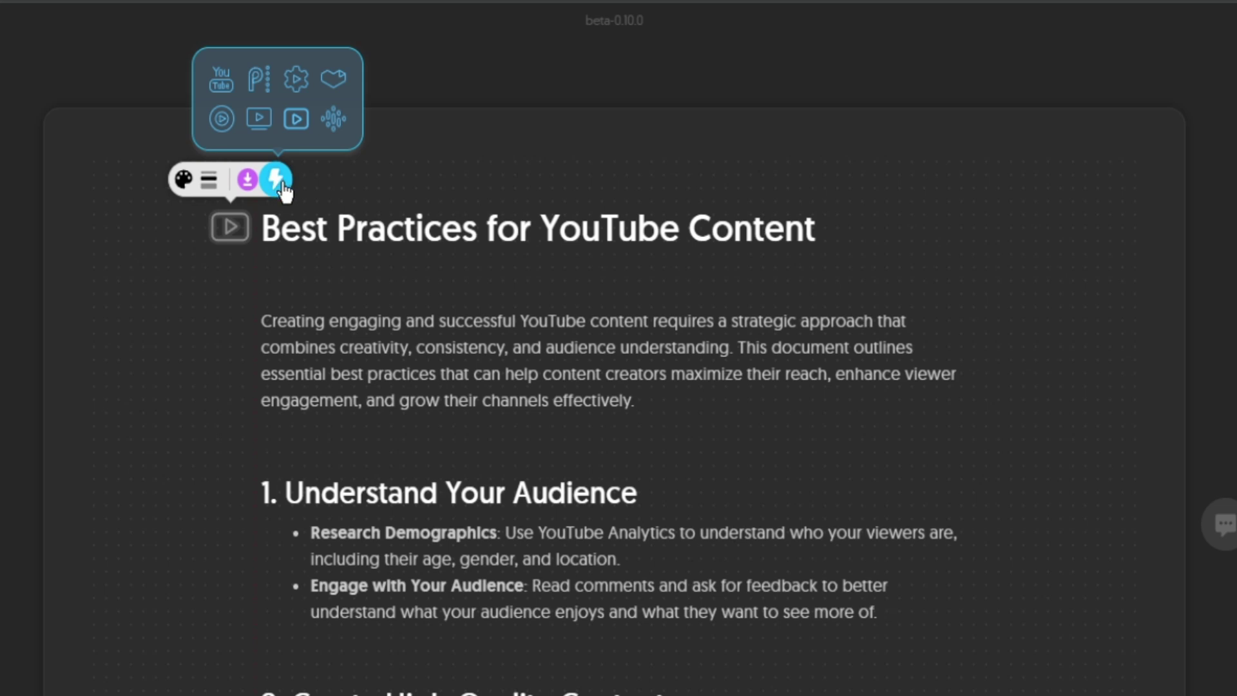
click(257, 120)
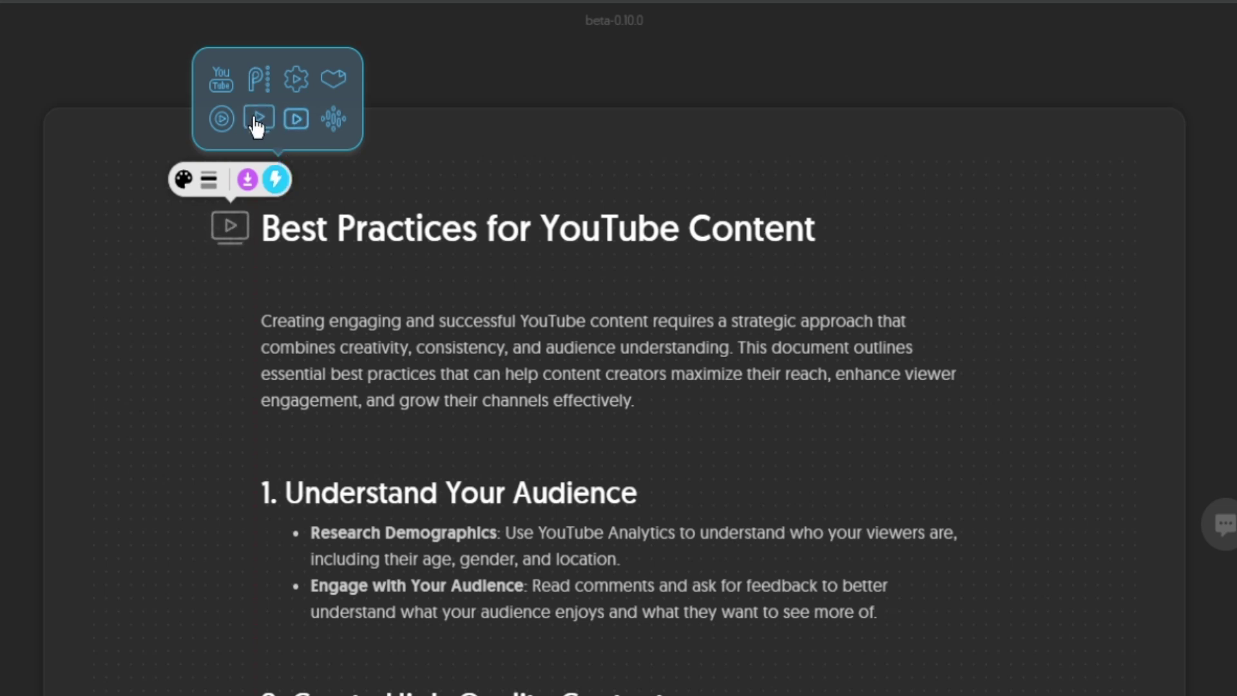
click(221, 119)
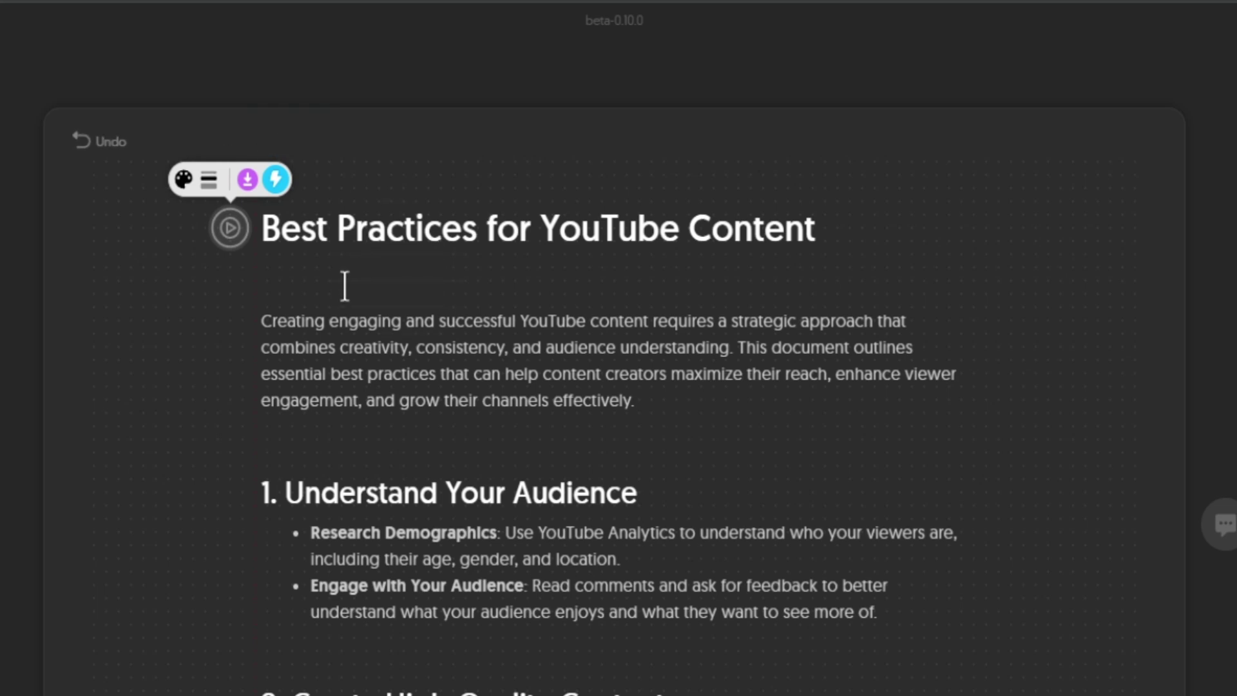
Generate a visual from the intro paragraph and try the prism-style diagram.
mouse_move(304, 351)
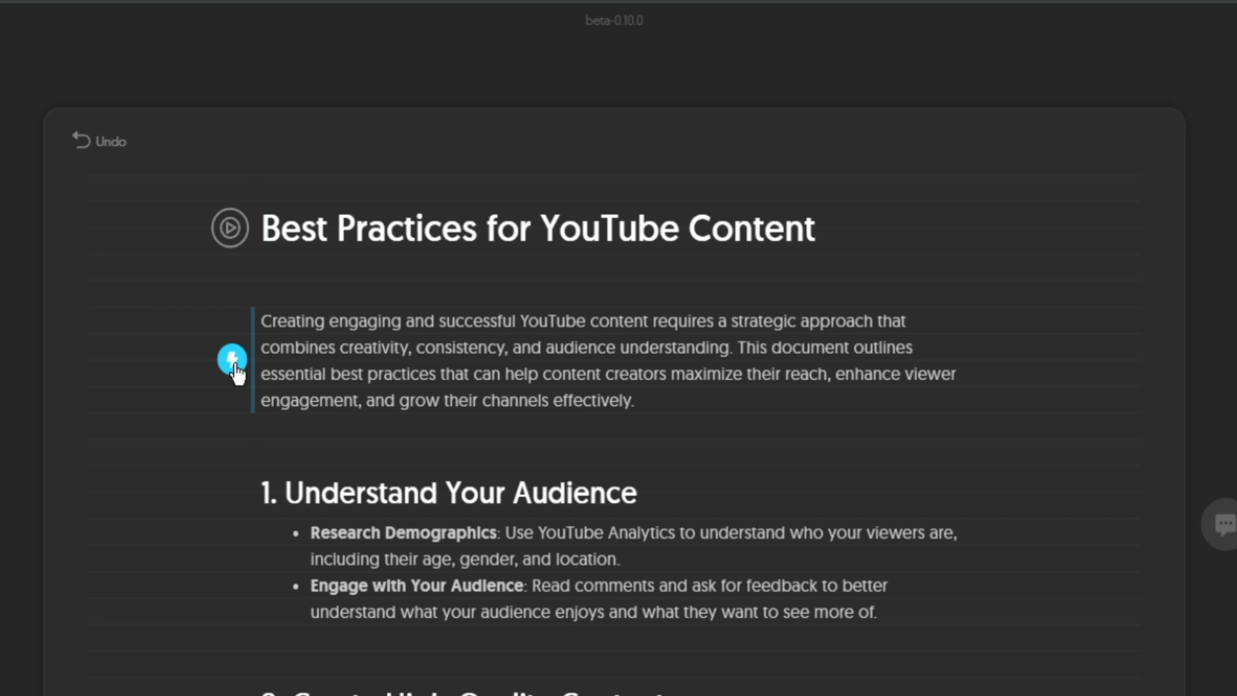
click(232, 359)
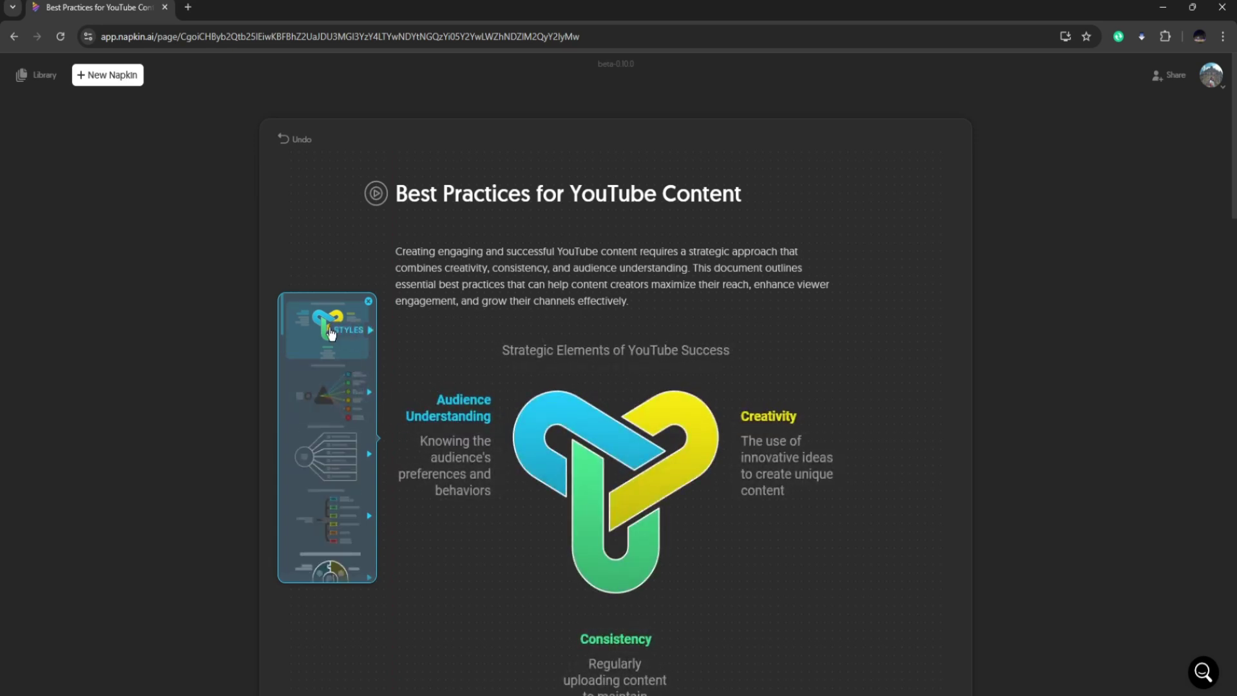
click(329, 396)
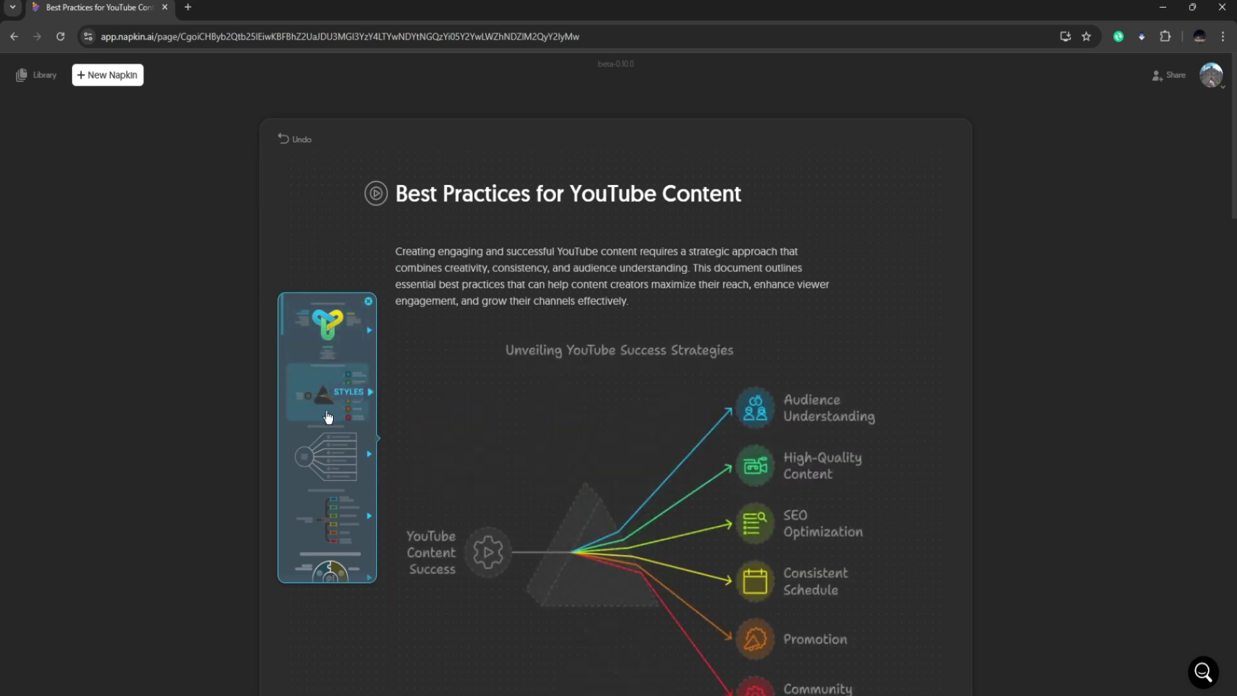
Switch the visual to the brain layout and apply its white-outlined variant.
scroll(334, 423, down, 2)
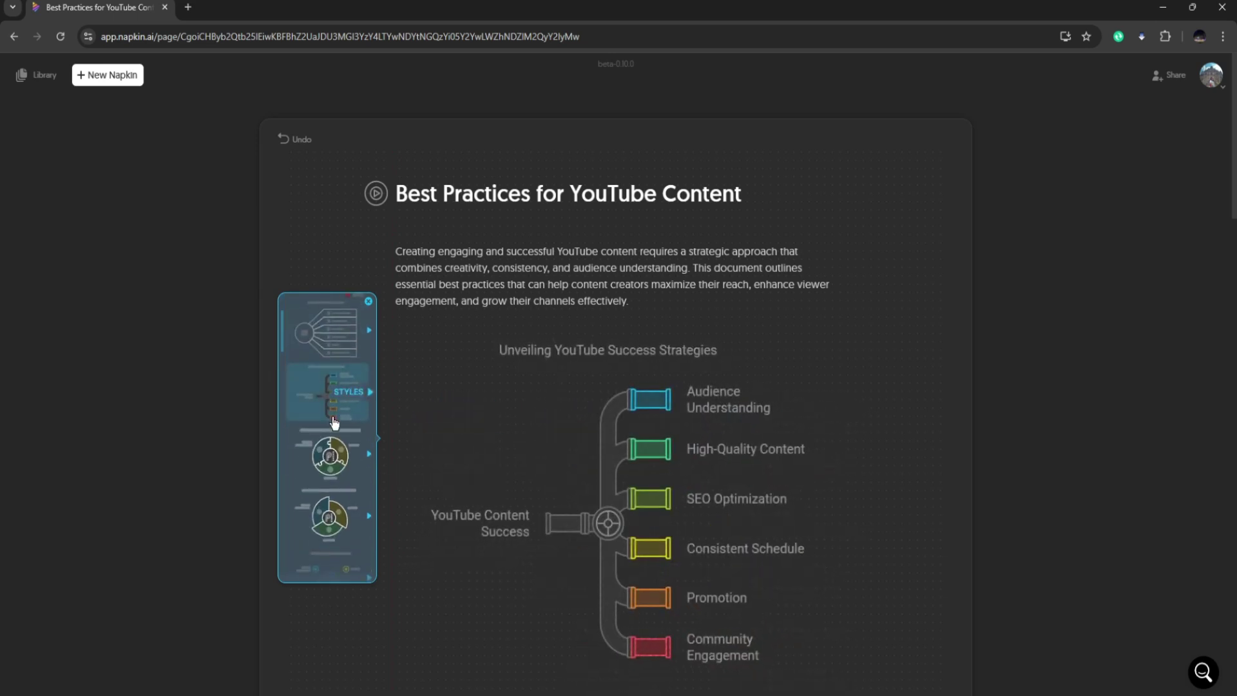
scroll(333, 431, down, 1)
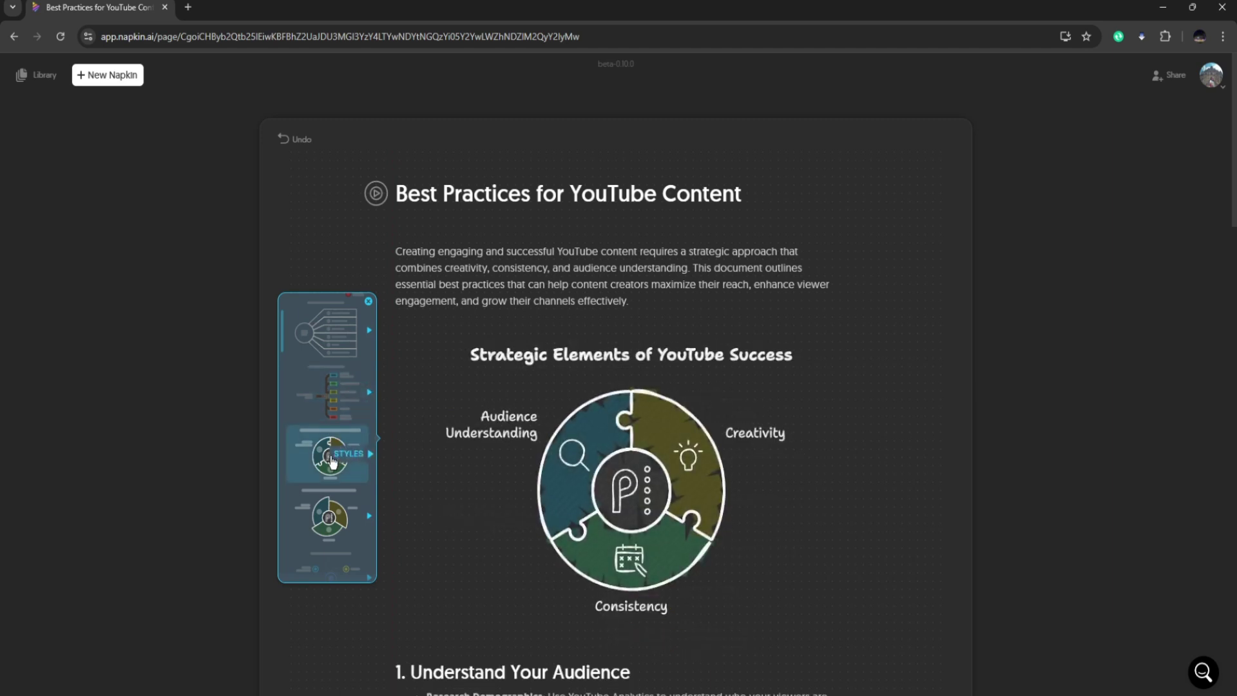
scroll(330, 451, down, 2)
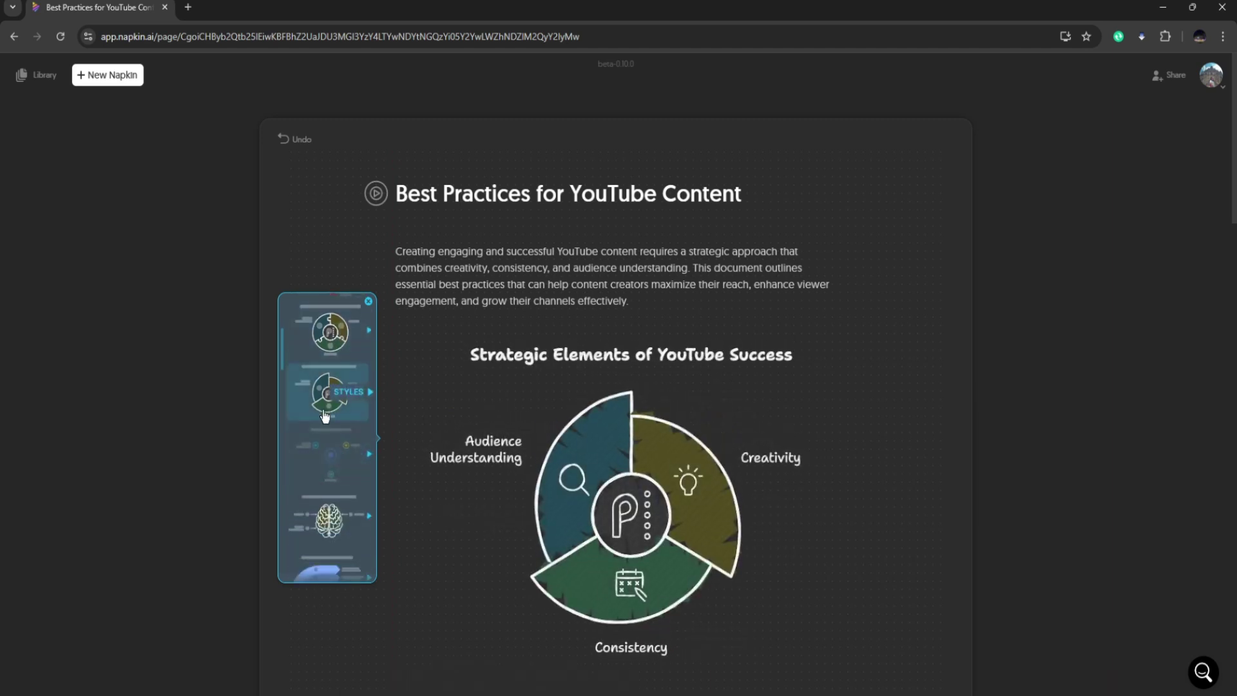
click(329, 520)
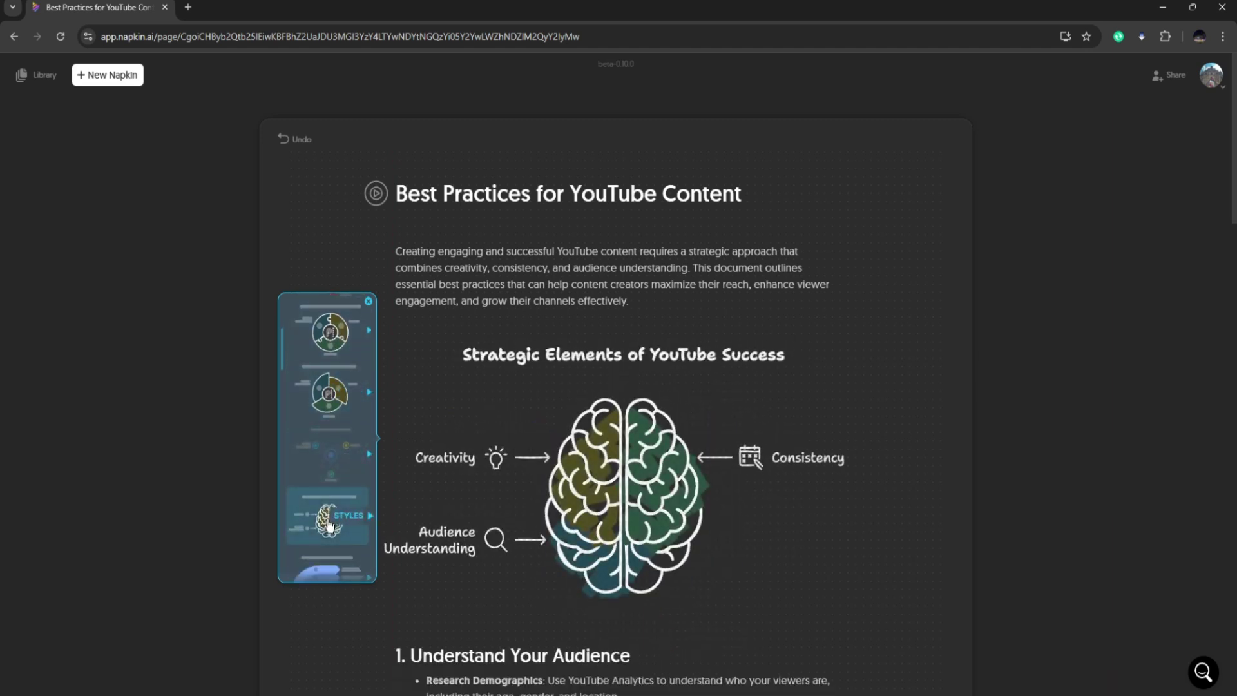
click(326, 518)
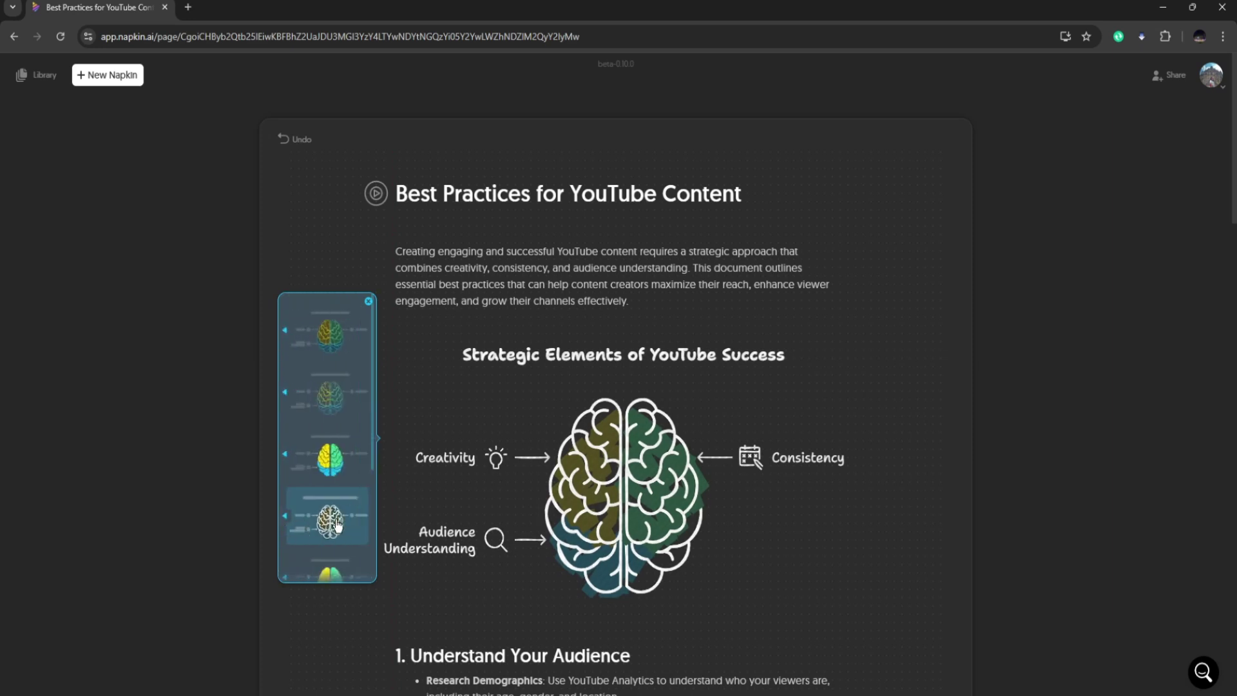
click(334, 522)
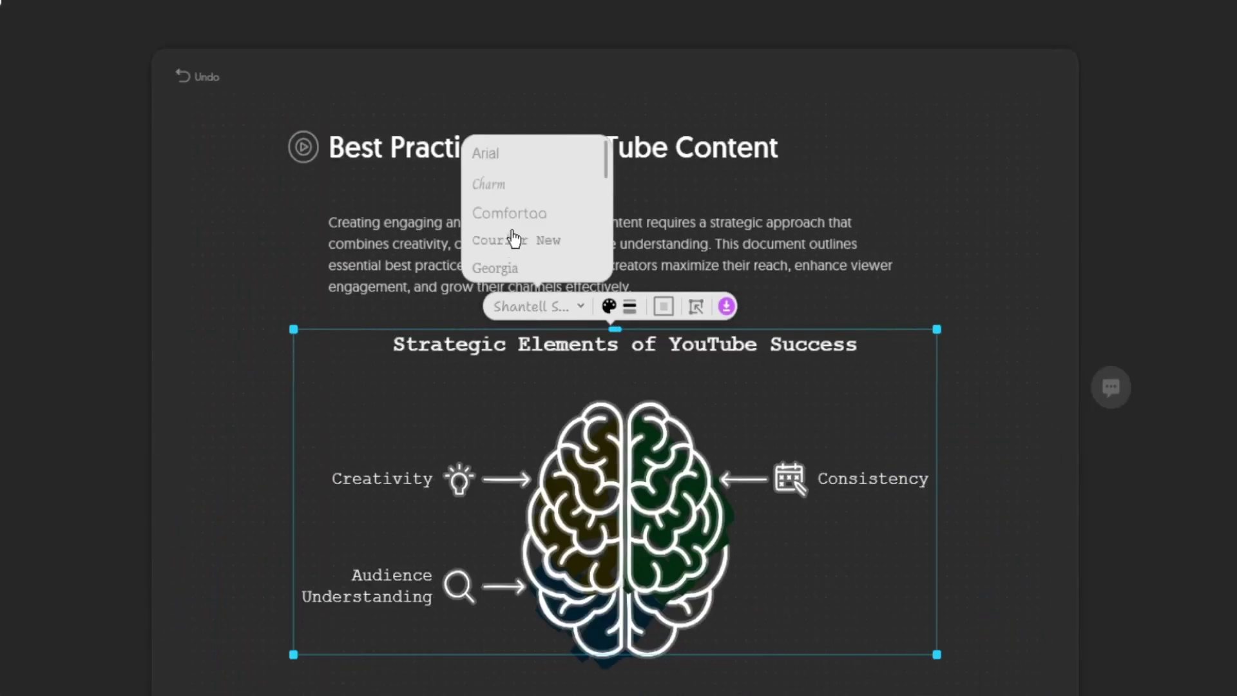
Set the brain infographic's text font to Roboto.
scroll(497, 202, down, 2)
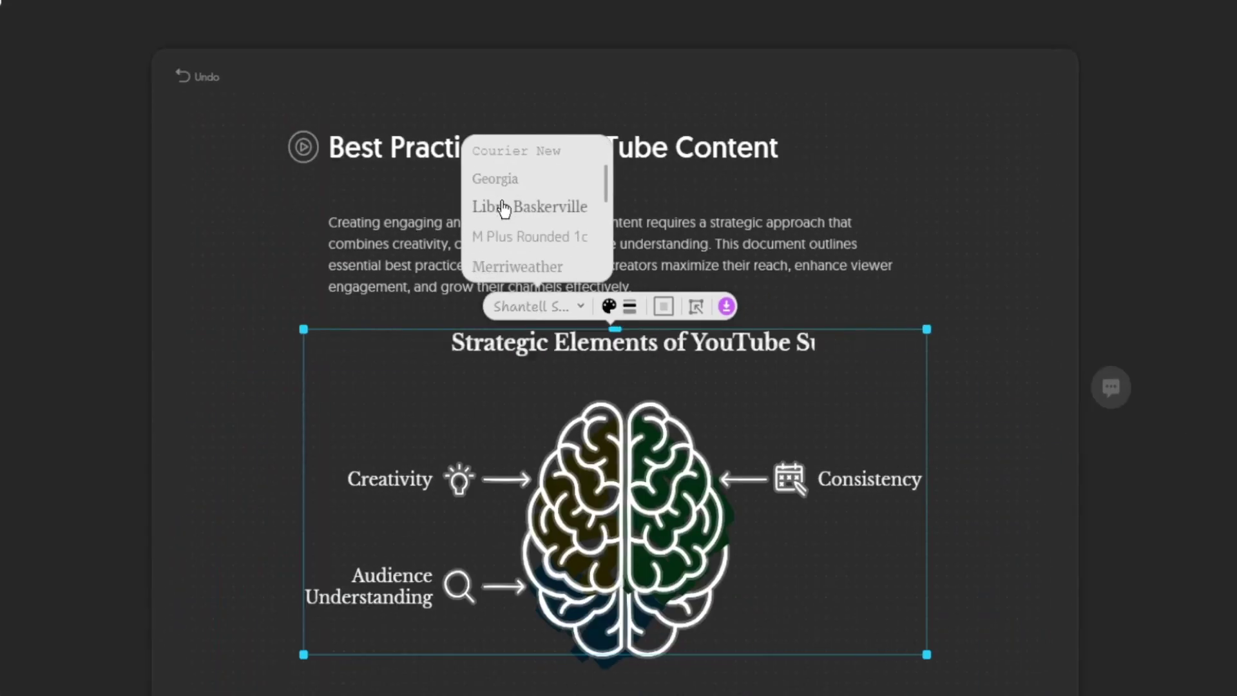
scroll(543, 261, down, 4)
scroll(535, 257, up, 3)
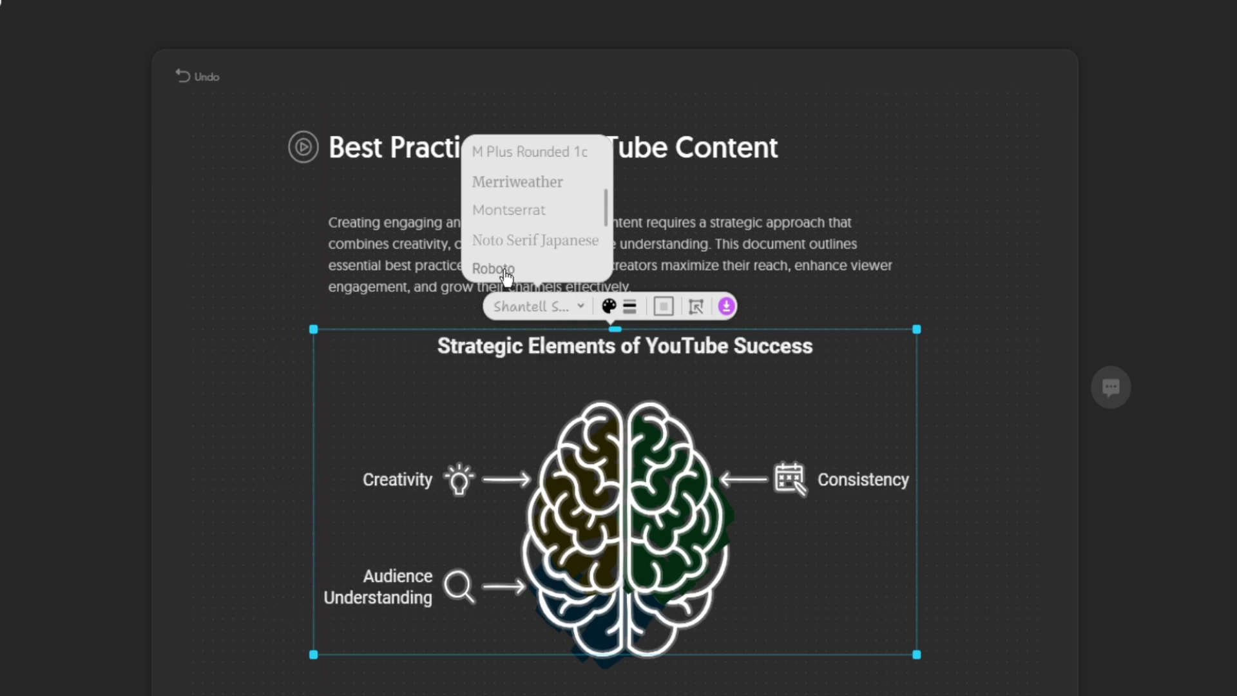
click(506, 272)
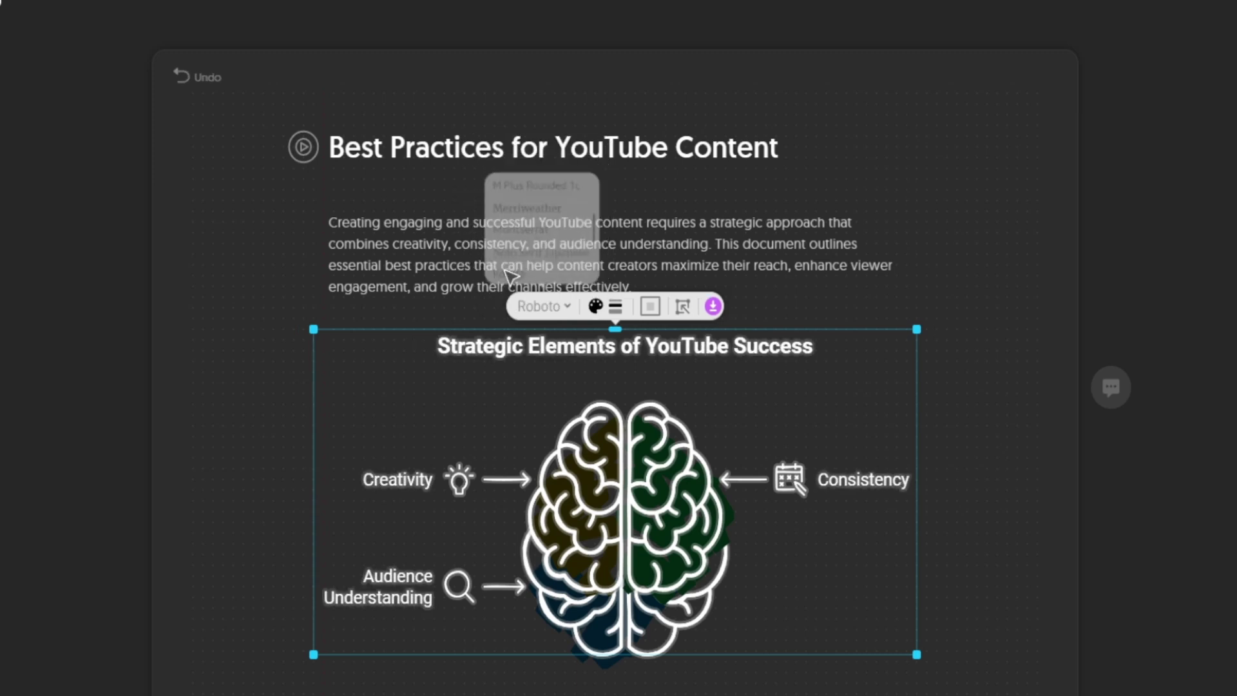
Try a red colour scheme on the infographic, then view and close its export options.
click(598, 312)
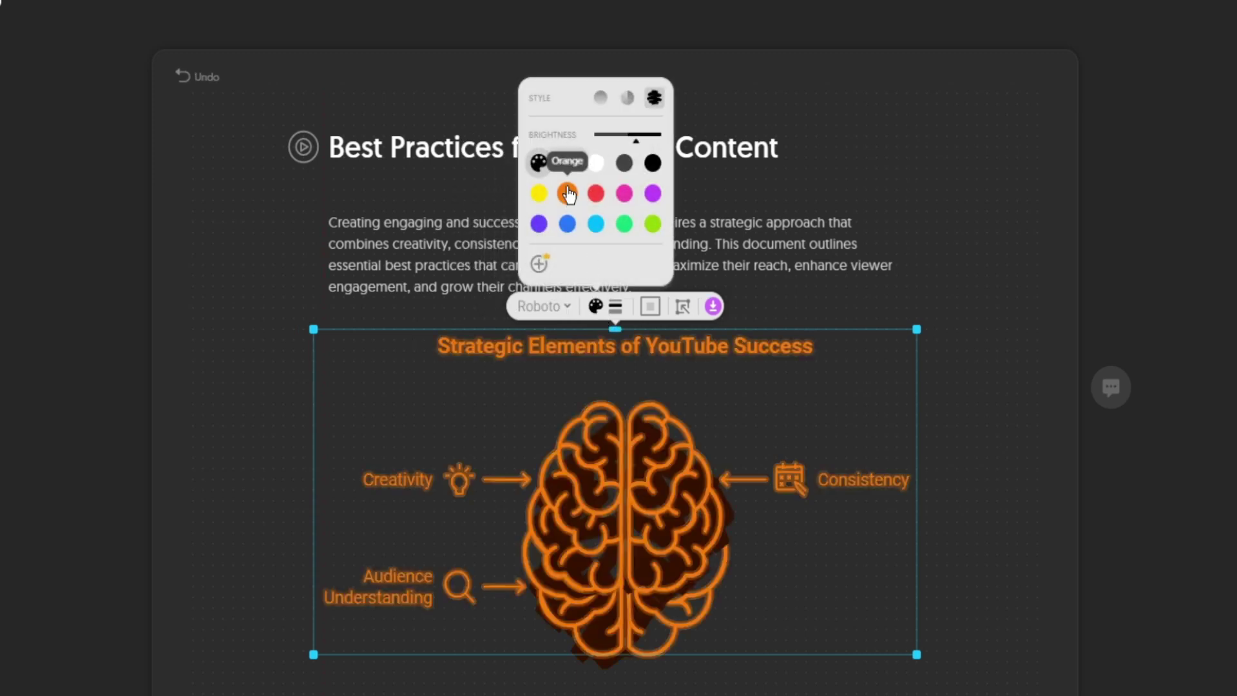
click(596, 195)
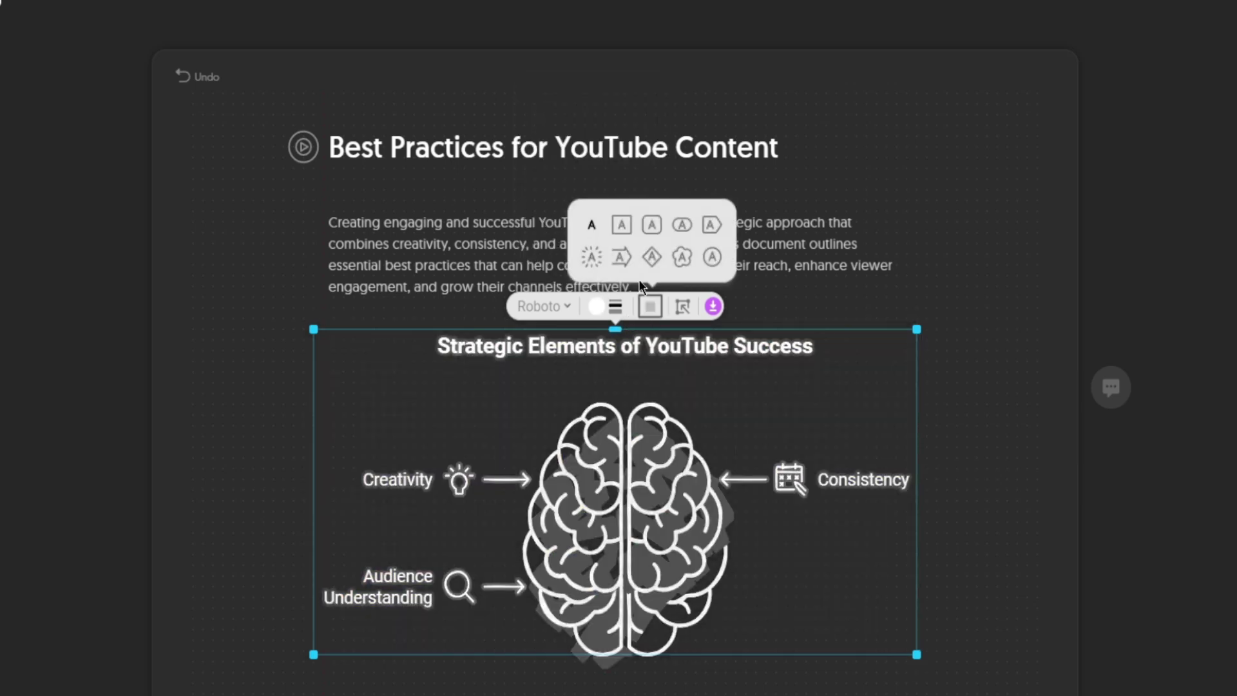
click(713, 306)
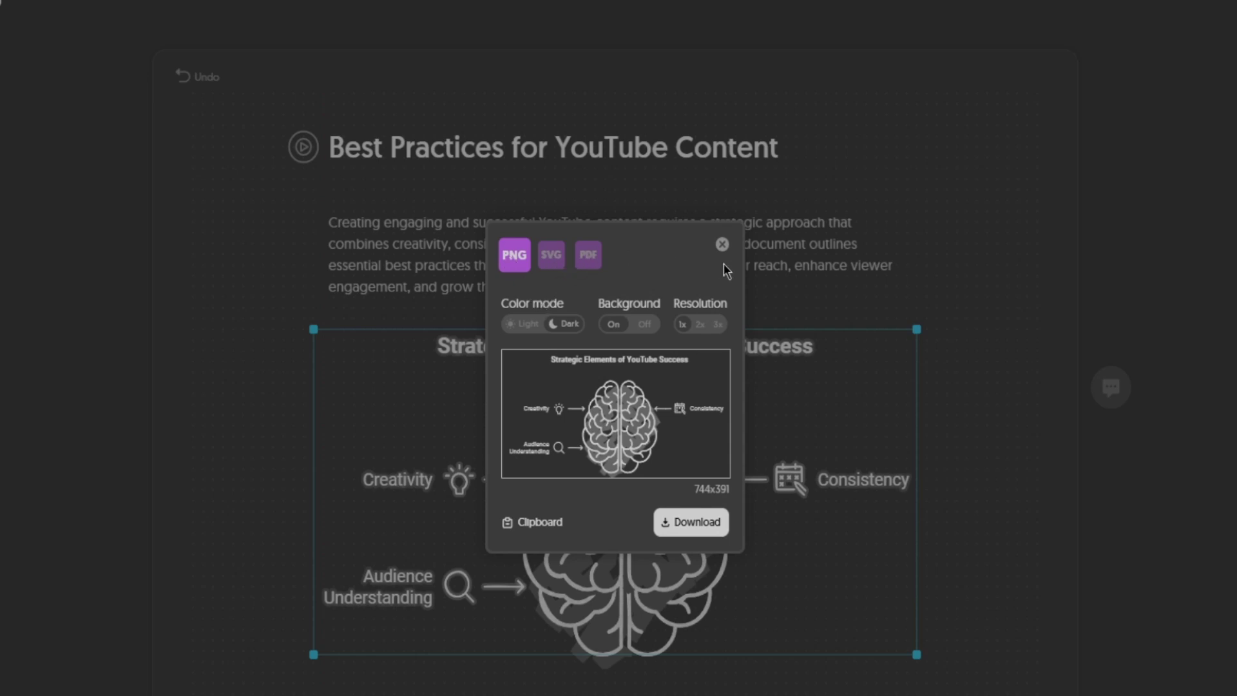
click(723, 246)
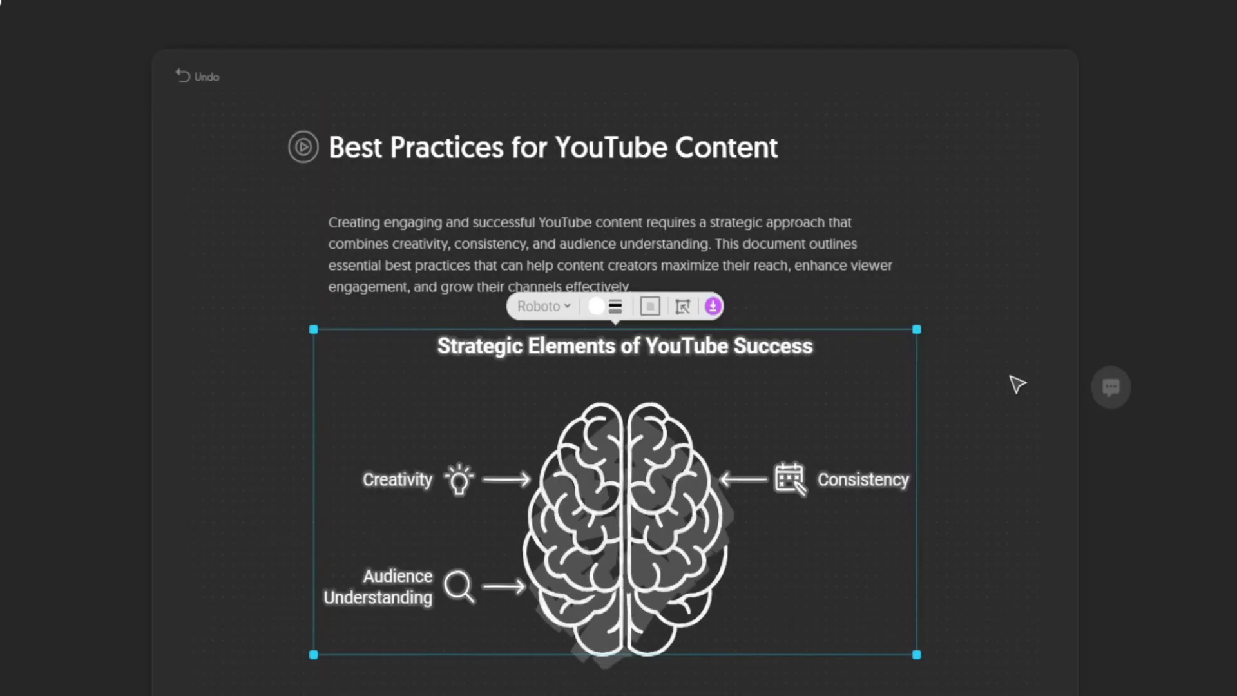
Replace the '1. Understand Your Audience' heading icon with the heart speech-bubble megaphone icon.
scroll(1018, 386, down, 3)
scroll(1017, 385, down, 5)
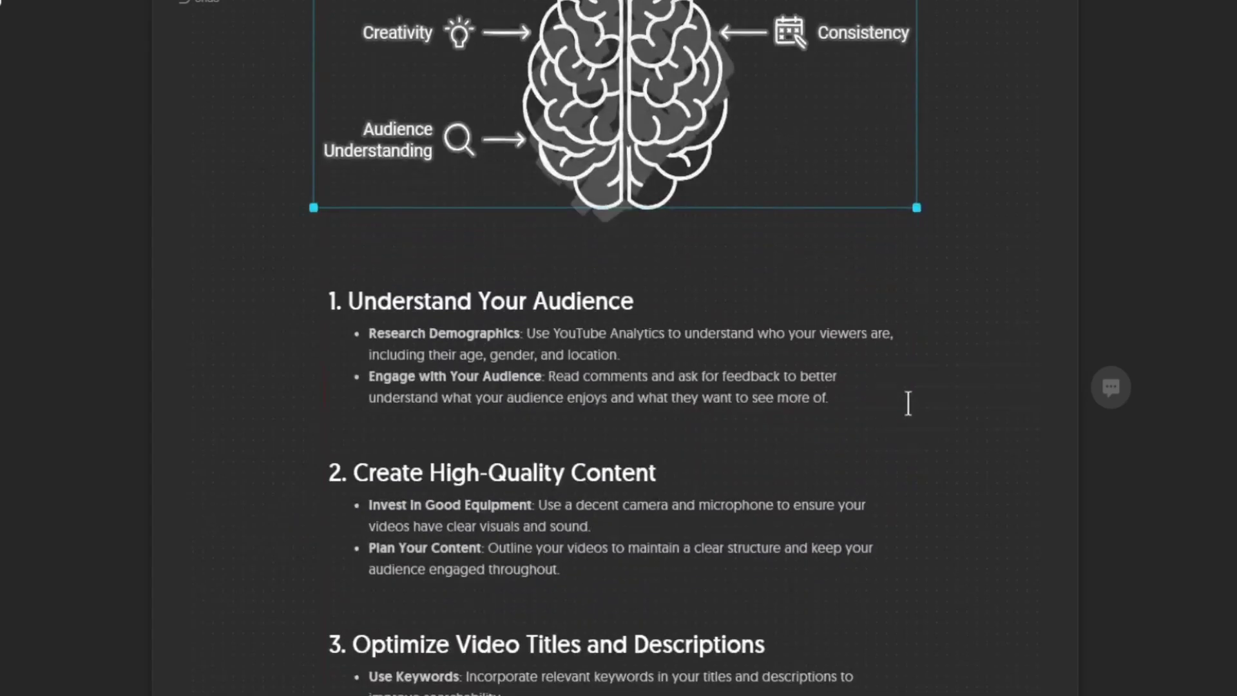
click(334, 303)
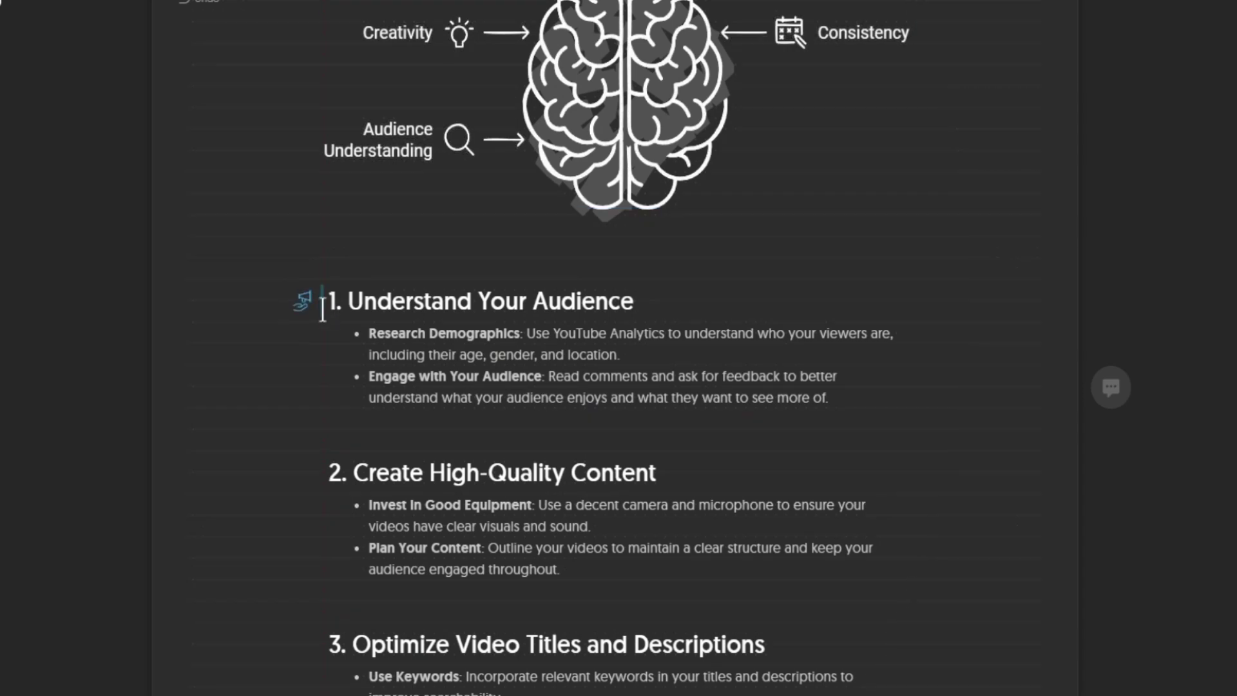
click(309, 312)
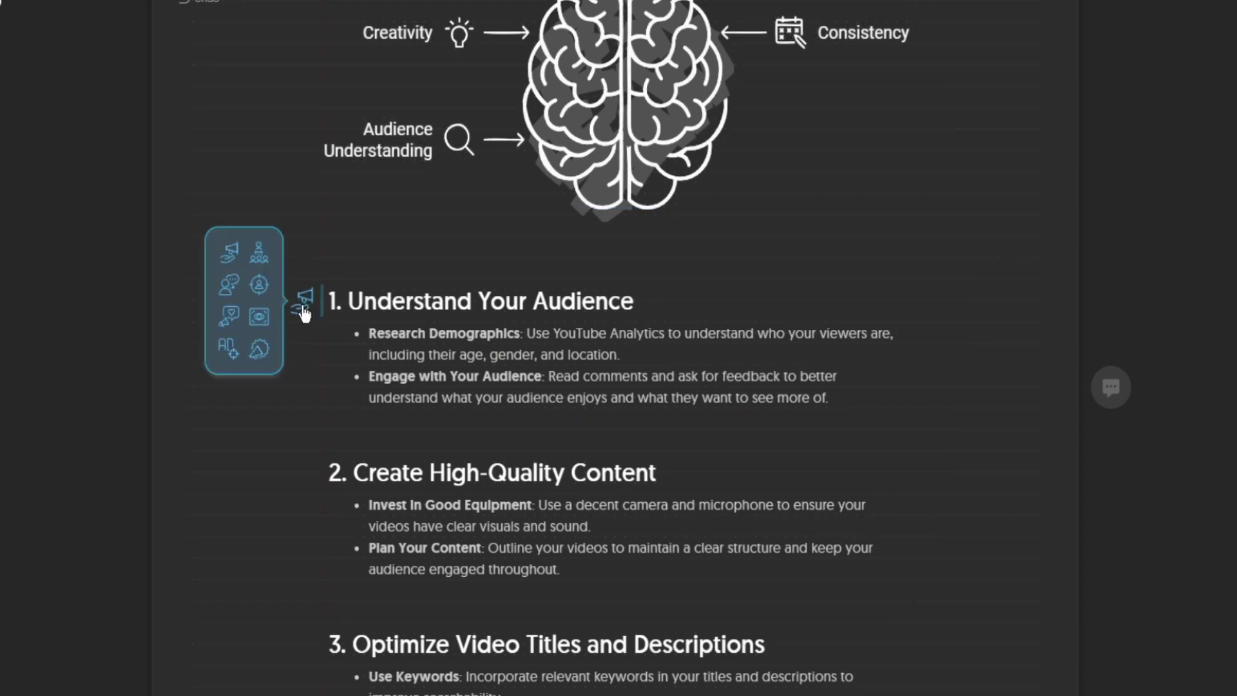
click(230, 320)
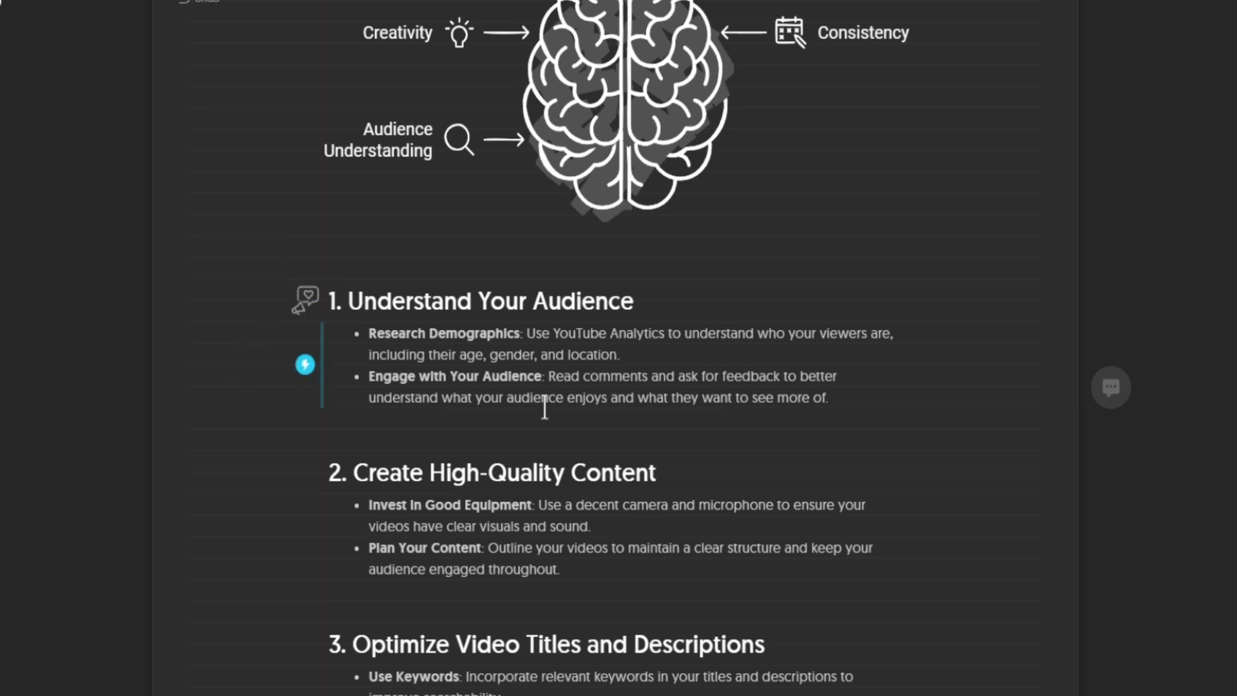
mouse_move(307, 371)
Generate a flow-layout visual from section 1's bullets and apply a neon colour style variant.
click(306, 366)
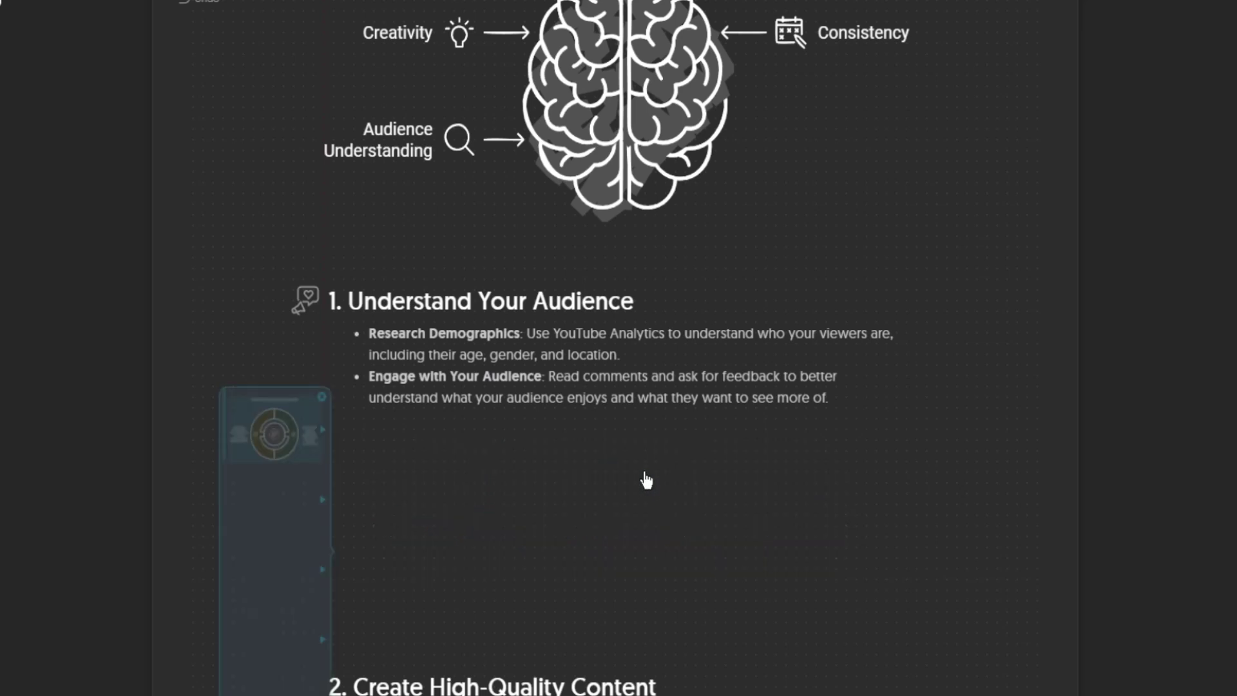
scroll(964, 451, down, 1)
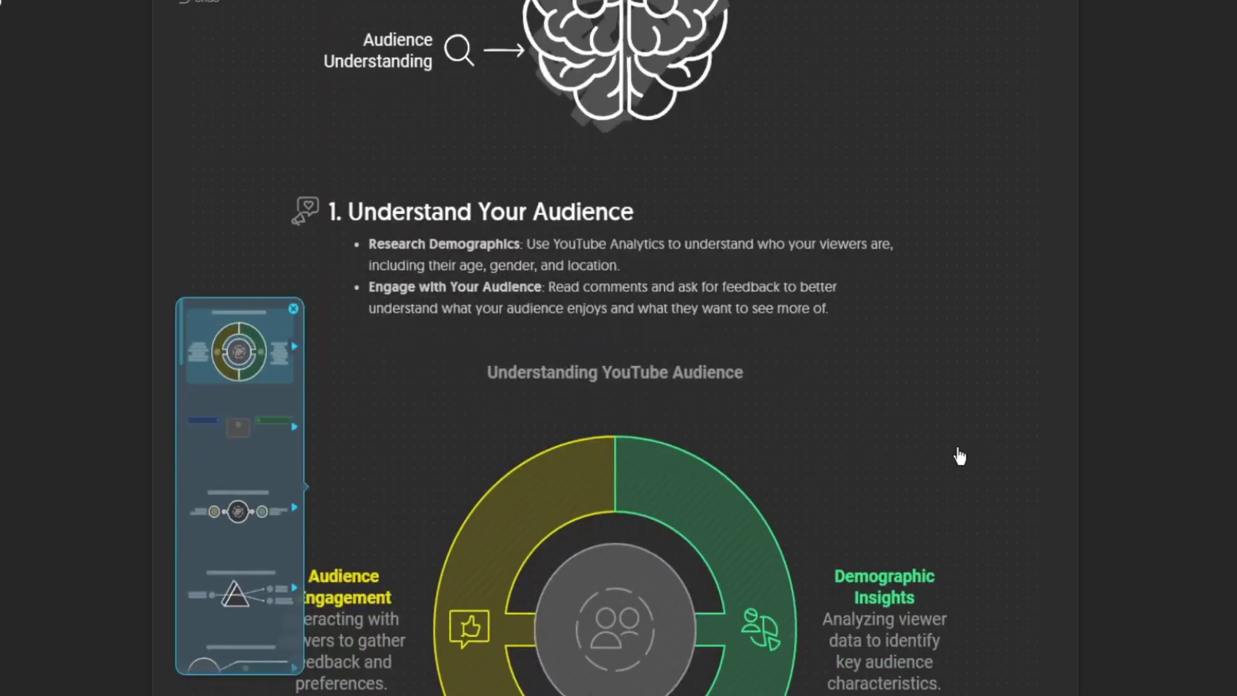
scroll(961, 456, down, 2)
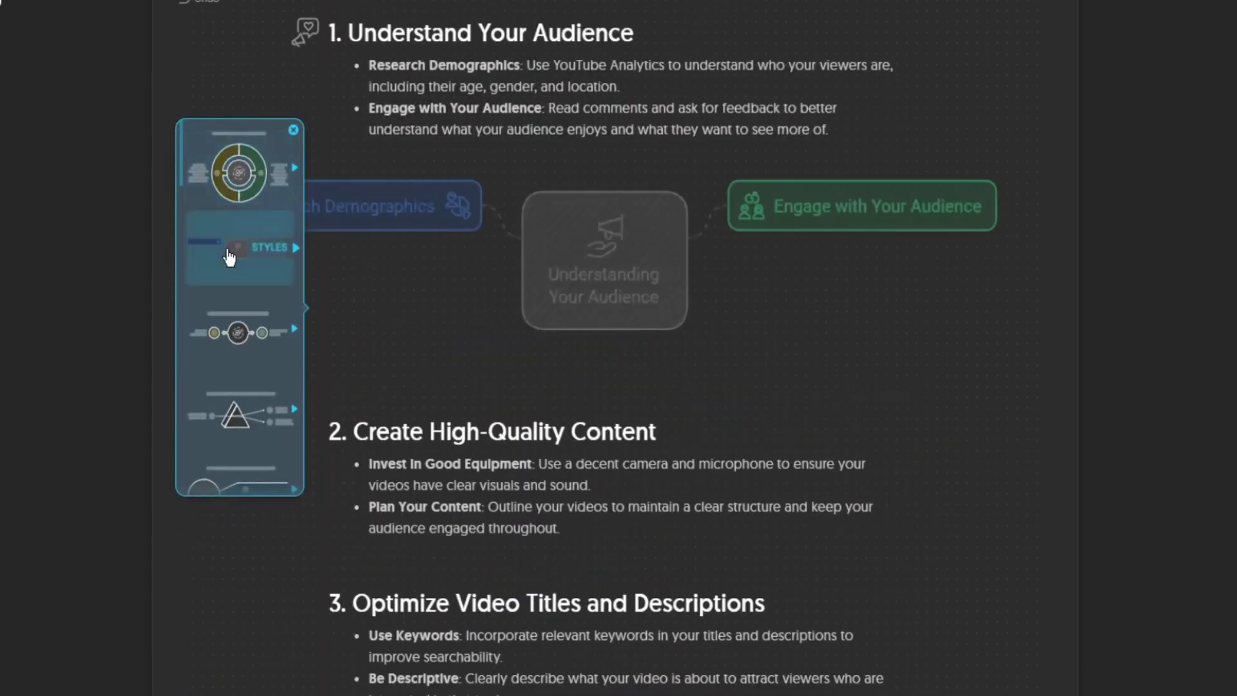
click(240, 251)
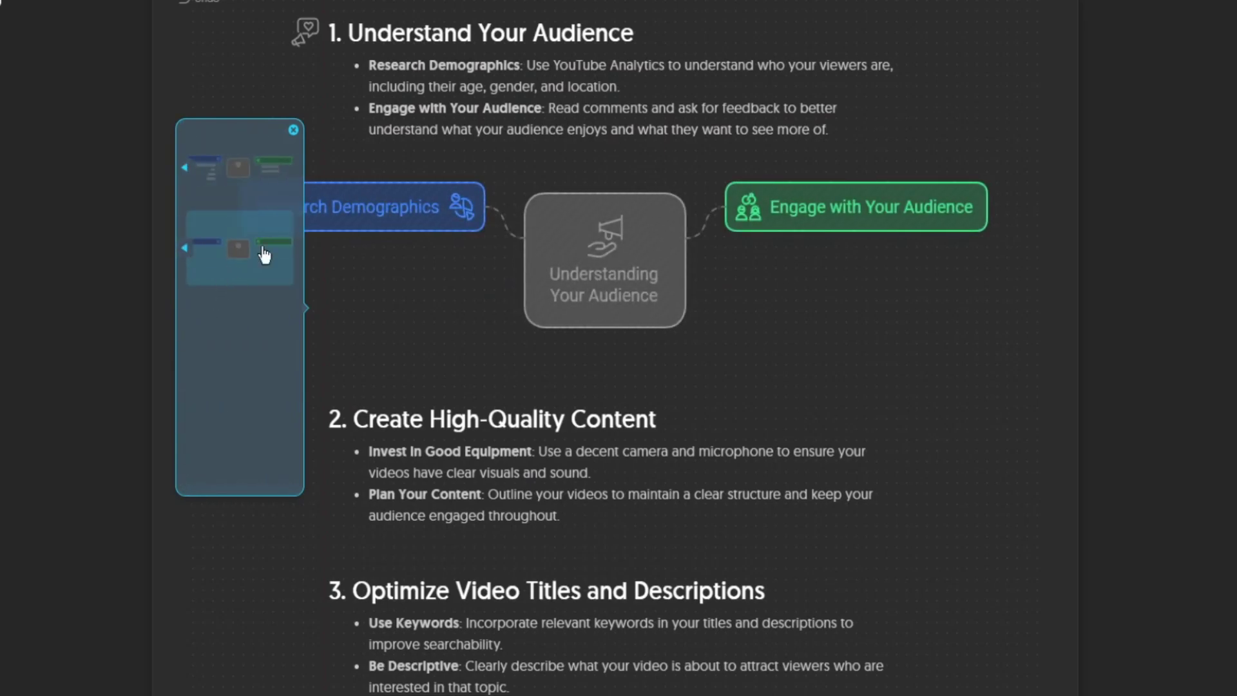
click(274, 237)
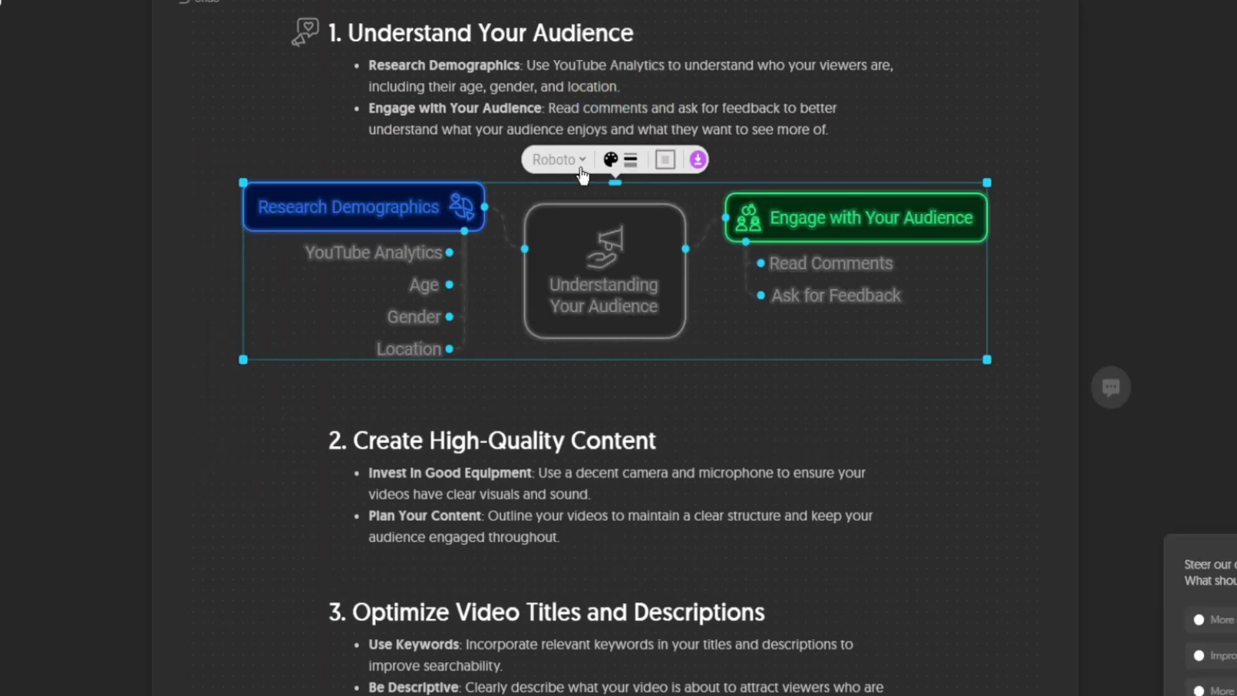
click(553, 159)
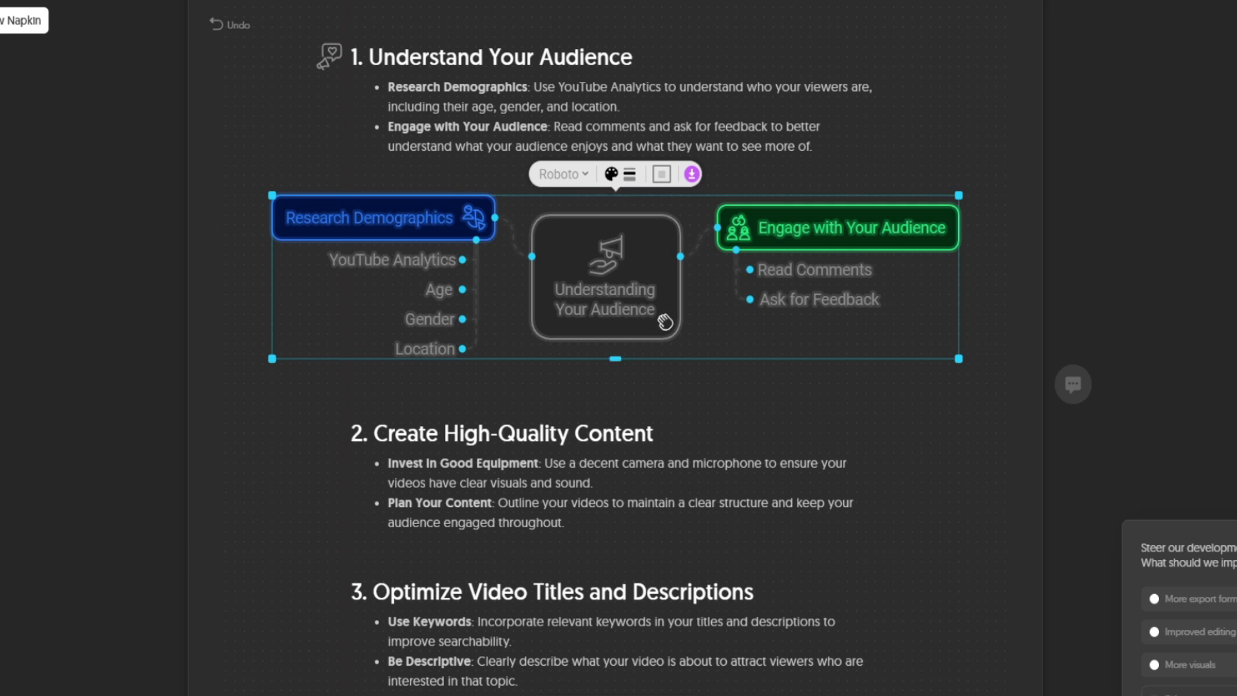
scroll(884, 368, down, 1)
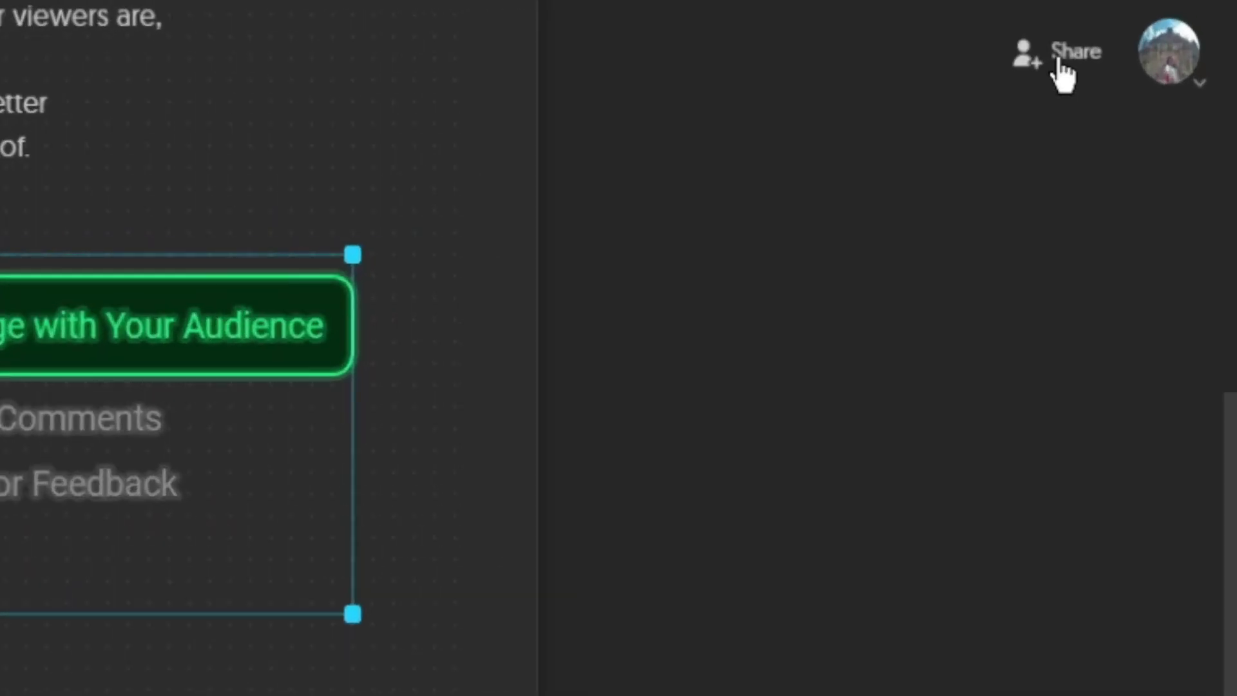
click(1057, 59)
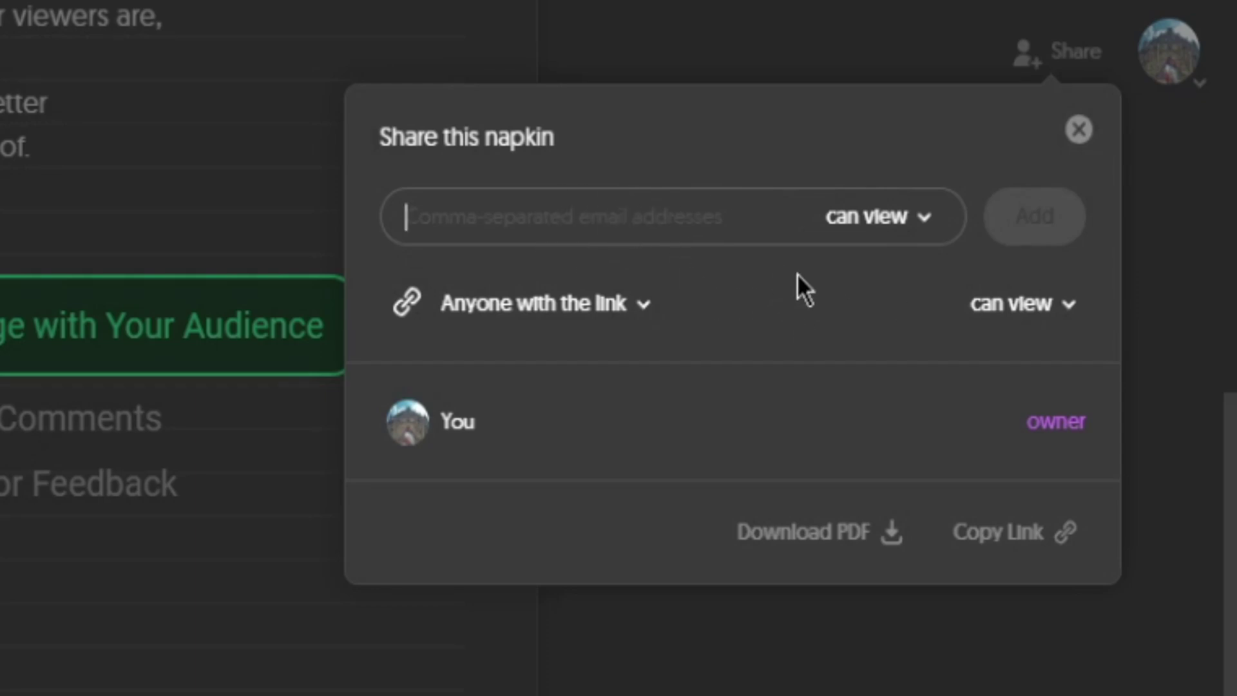
click(885, 233)
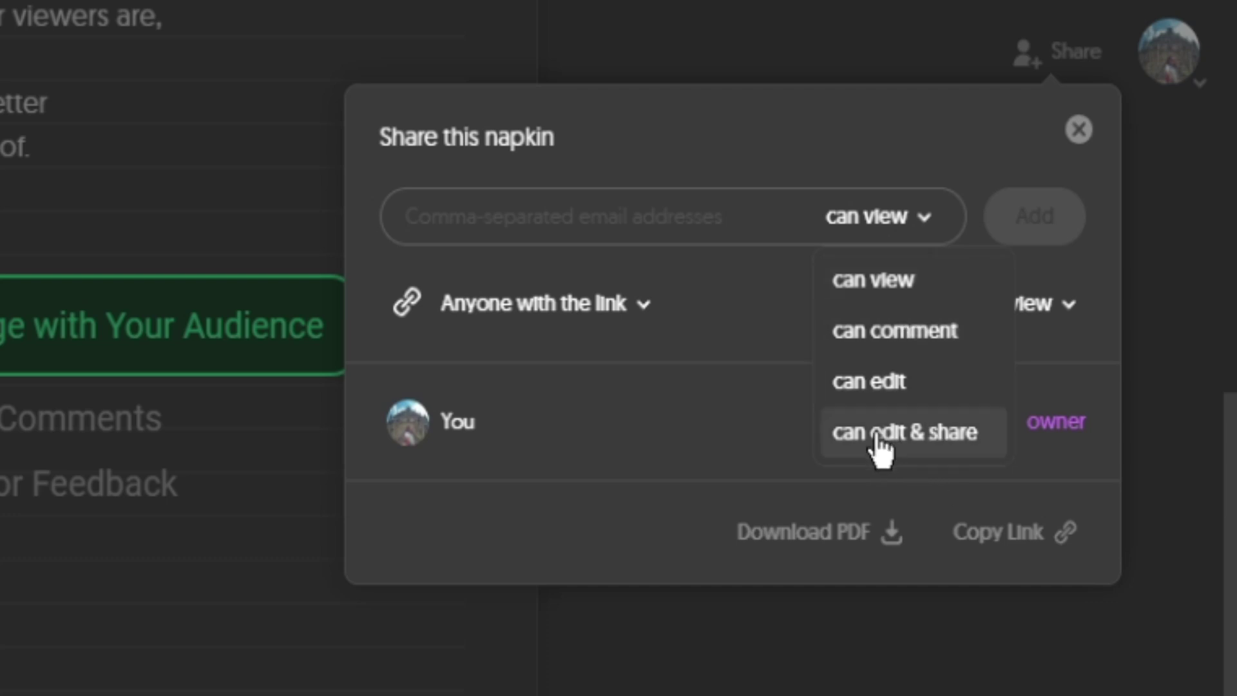
click(641, 213)
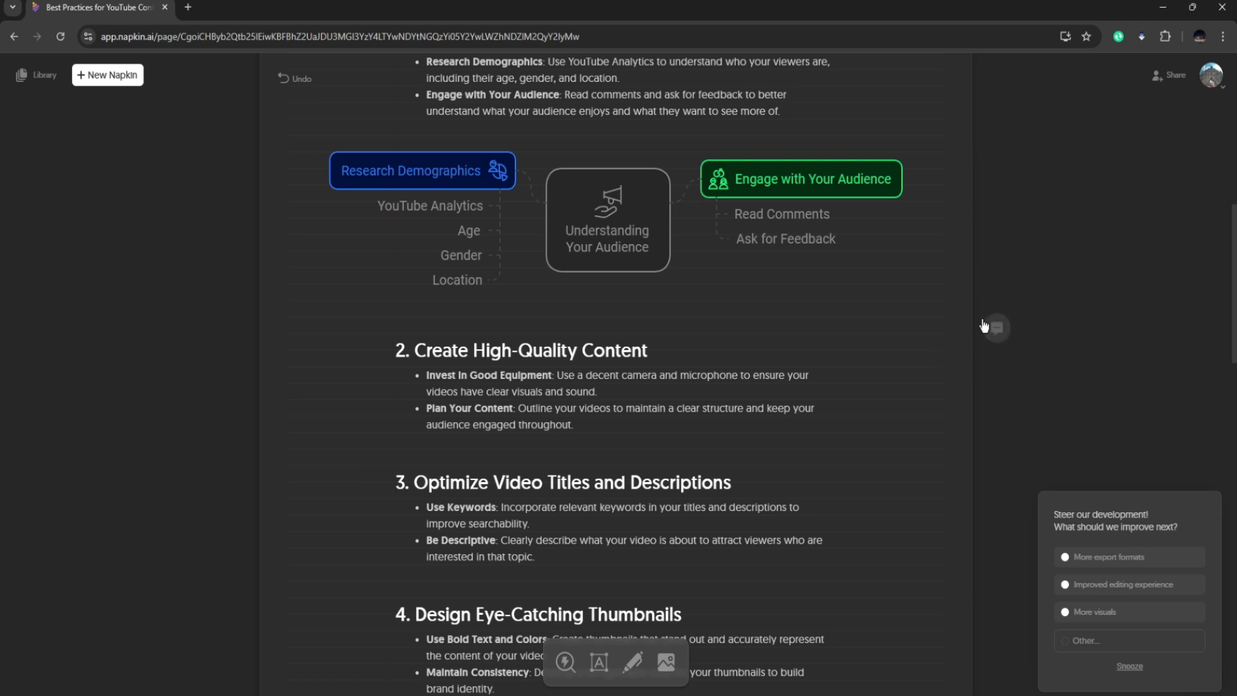
Start a comment on the document, then dismiss it without posting.
click(999, 330)
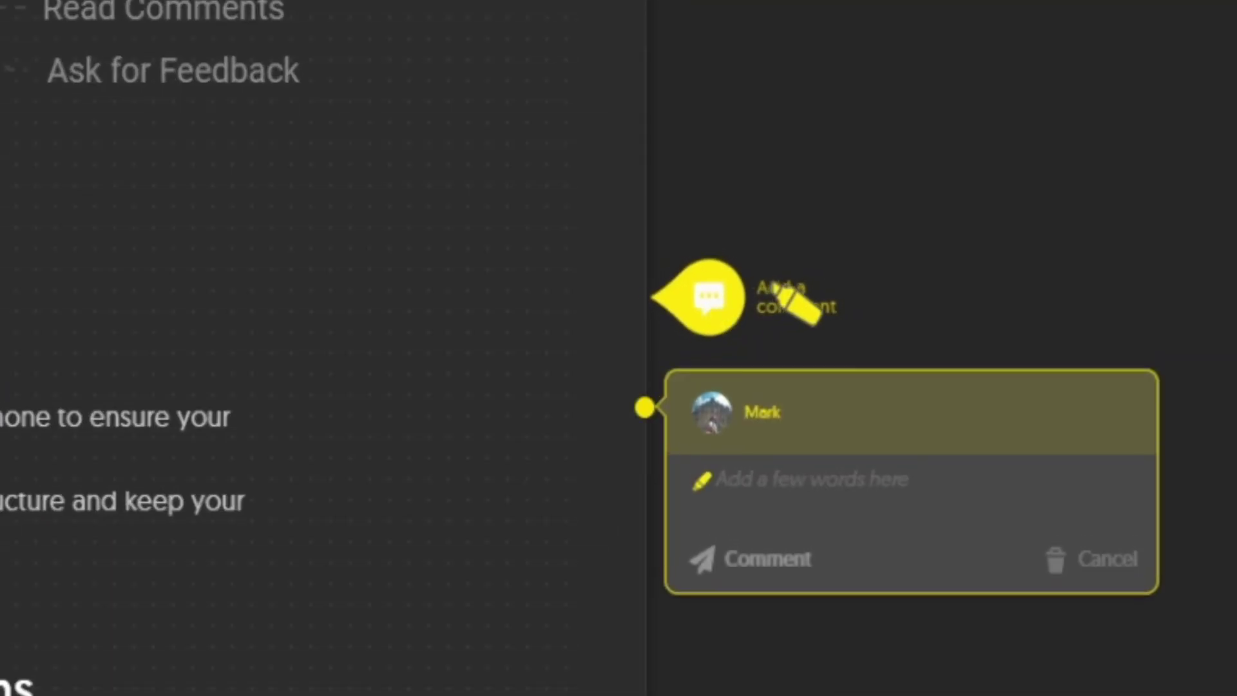
click(814, 491)
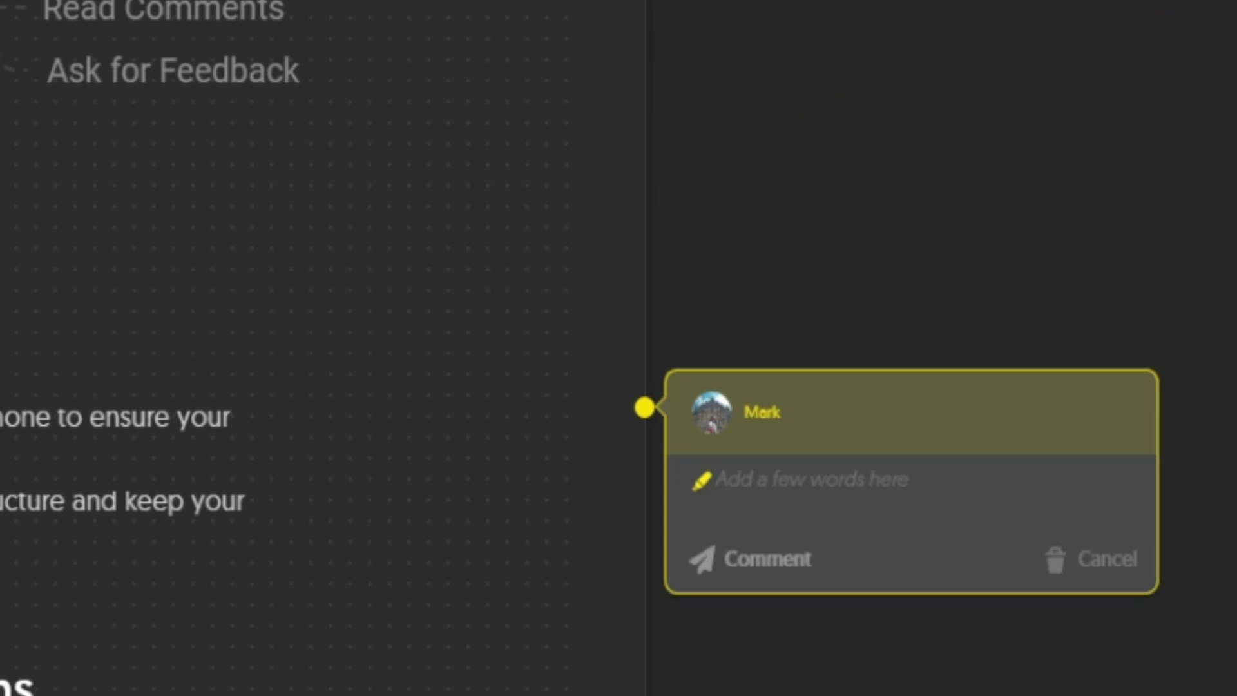
key(Escape)
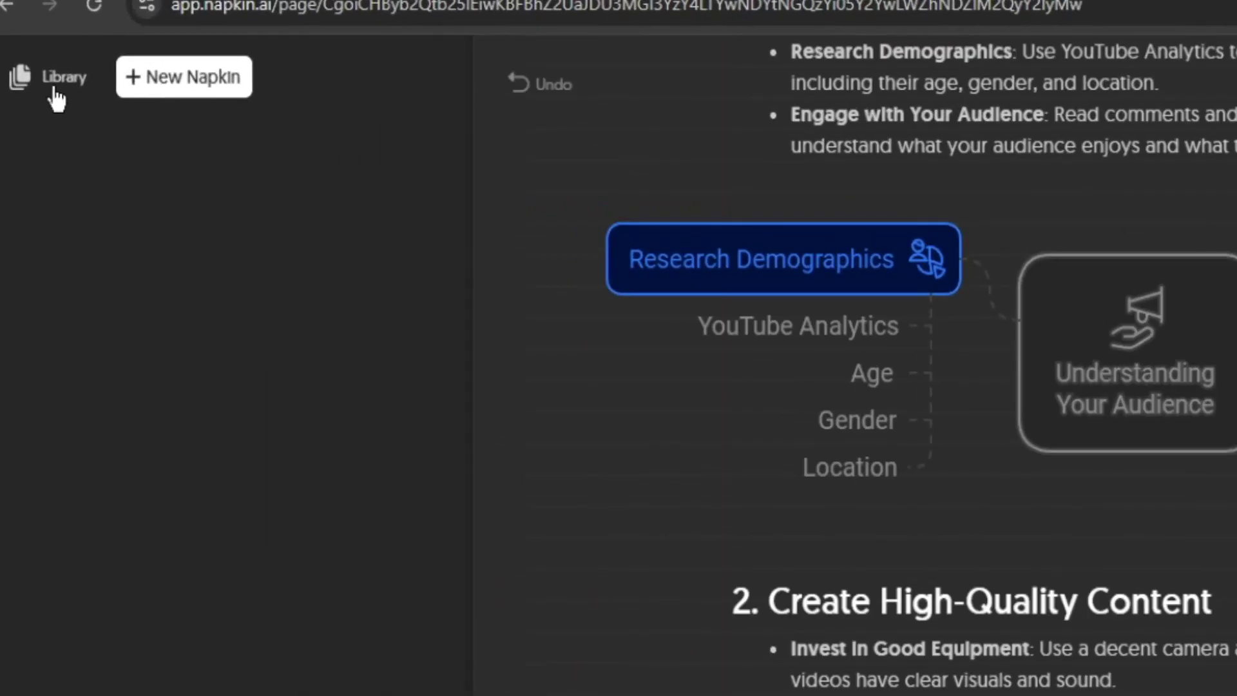
Show the Library of napkins, then generate a visual from section 2's bullets.
click(57, 97)
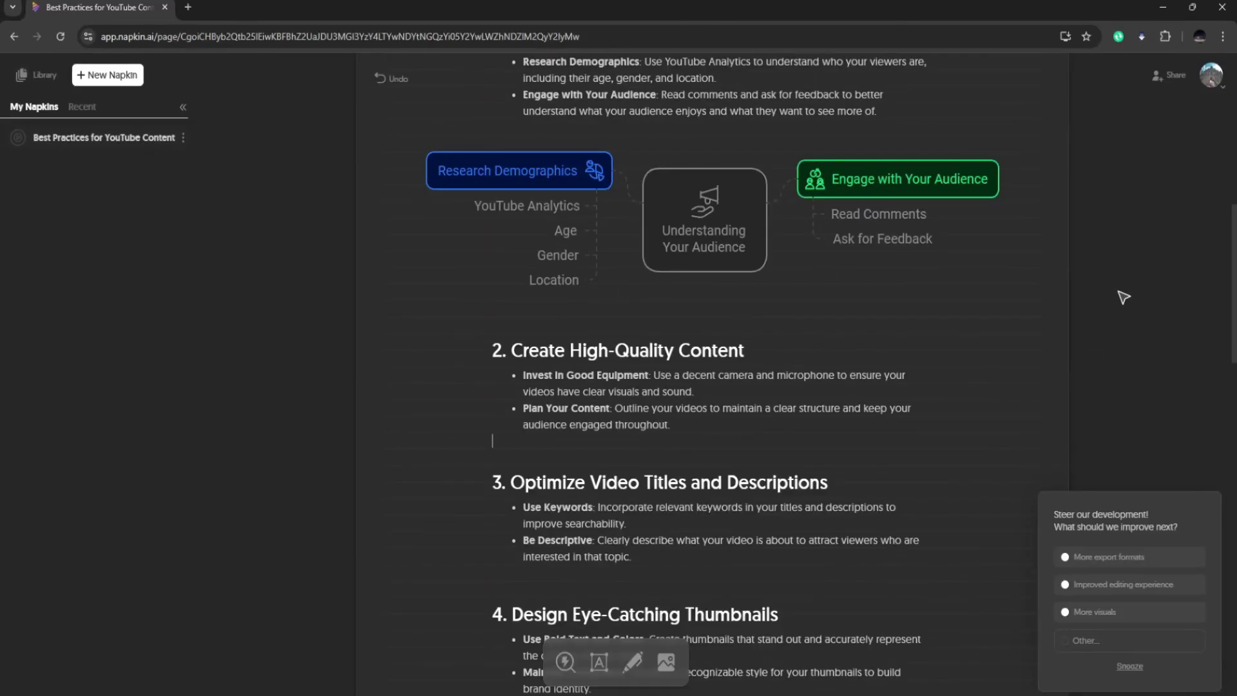
scroll(1124, 297, up, 10)
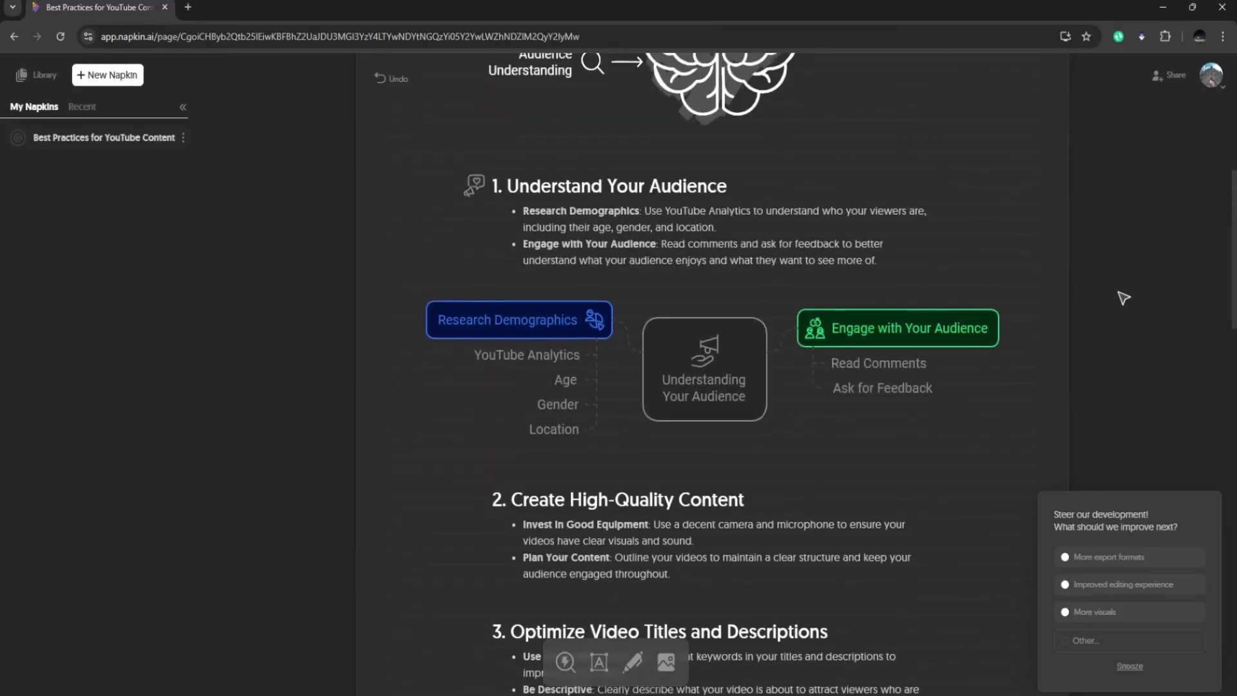
scroll(1125, 300, down, 5)
scroll(1125, 300, down, 6)
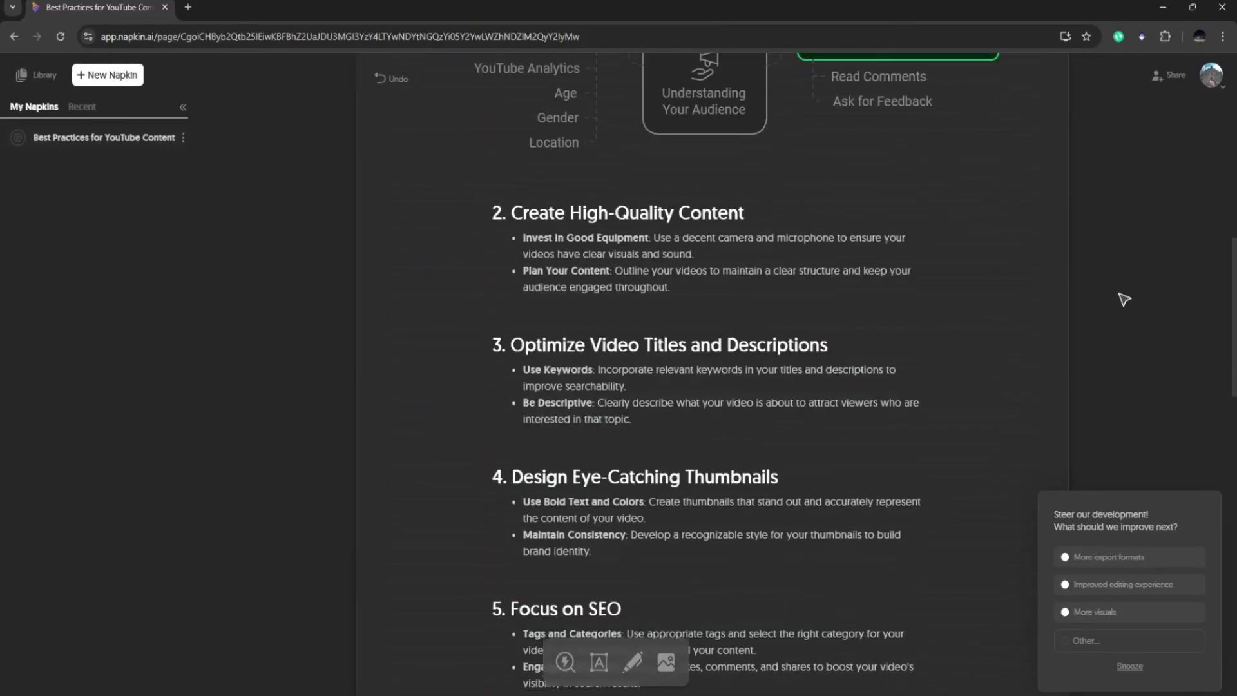
click(476, 268)
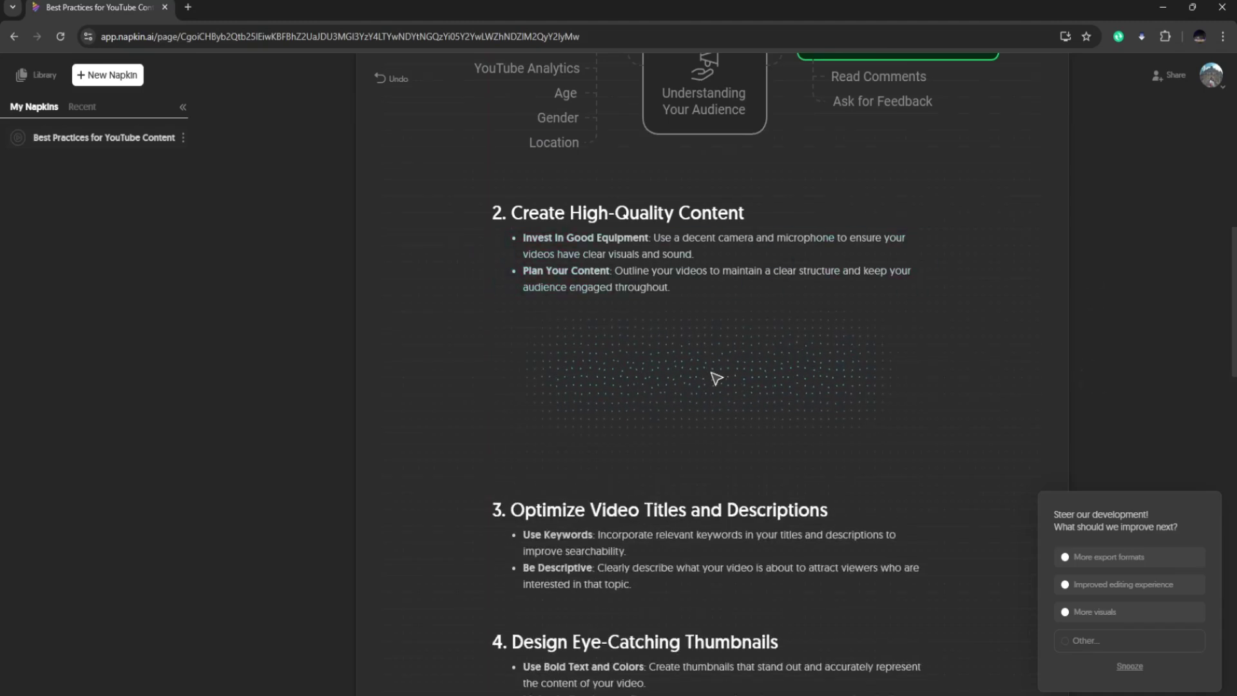